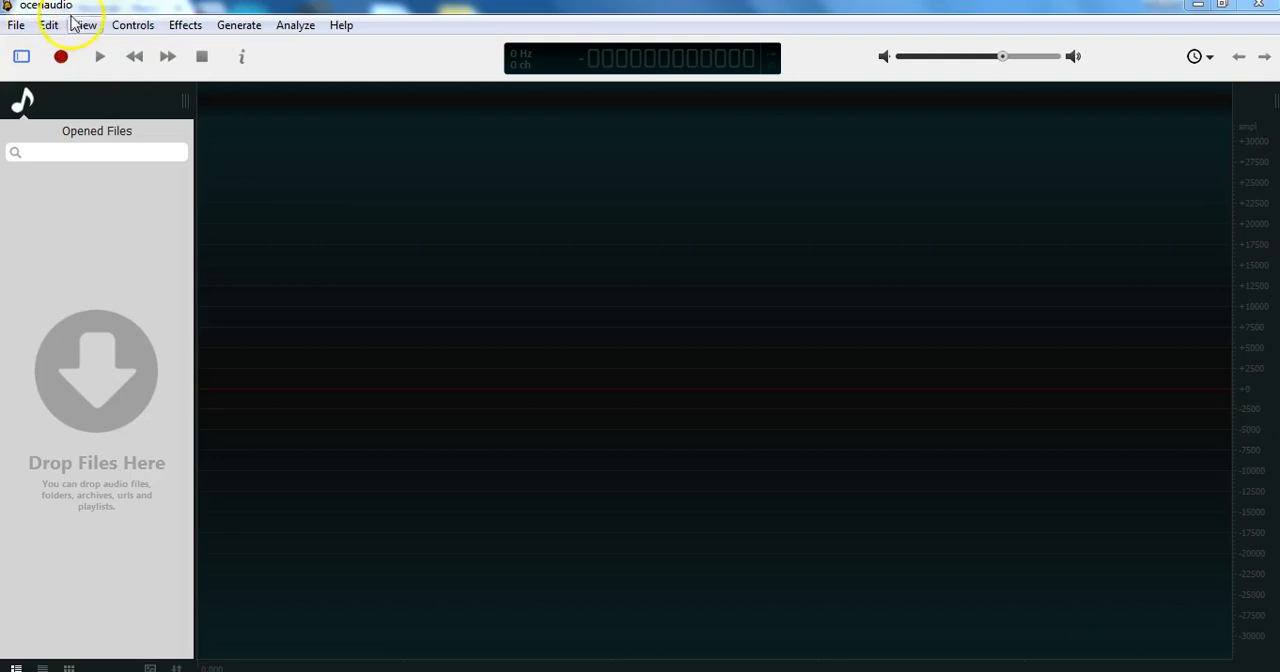
Open the audio file Norton.m4a.
click(17, 27)
click(75, 126)
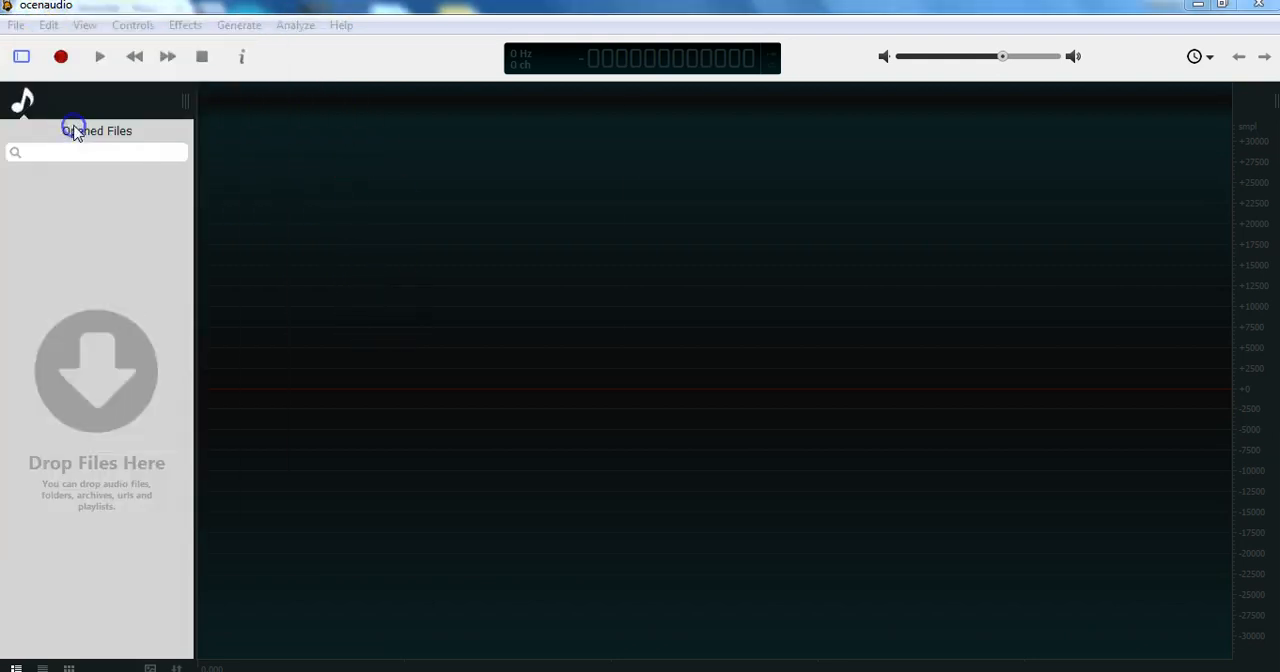
double_click(231, 166)
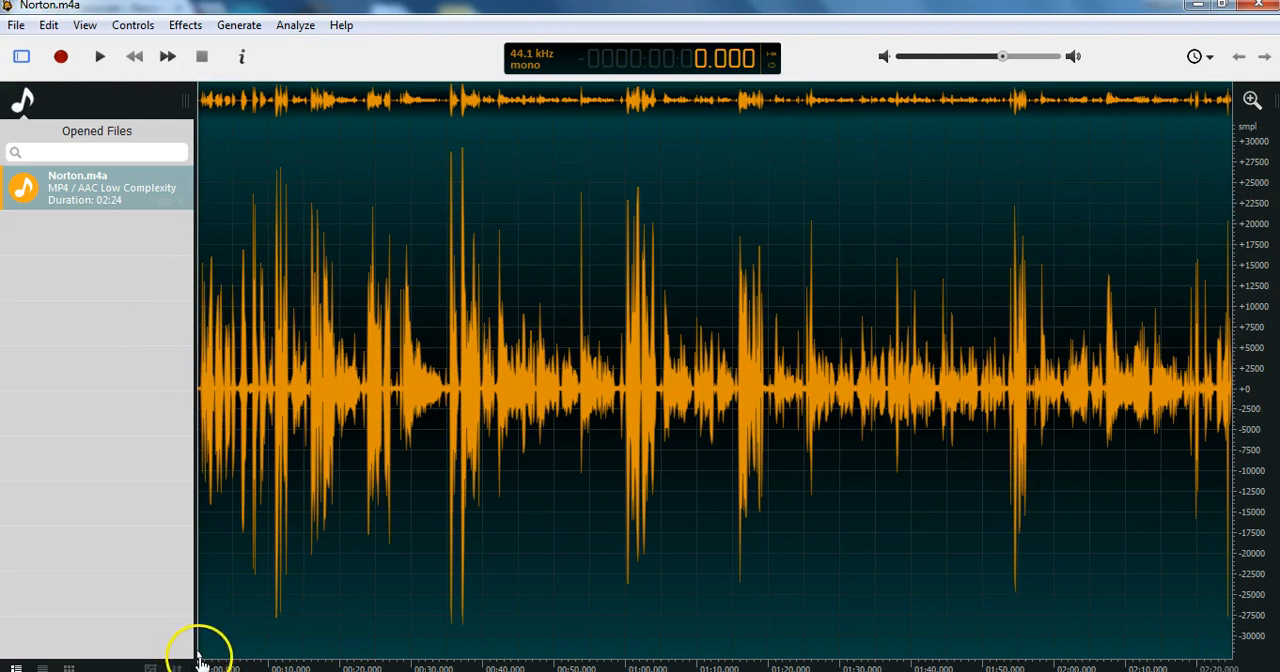
Move the playback cursor to the end and back to the start, and listen to the recording from about 2.2 seconds.
mouse_move(199, 658)
mouse_down()
mouse_move(563, 631)
mouse_move(1241, 626)
mouse_up()
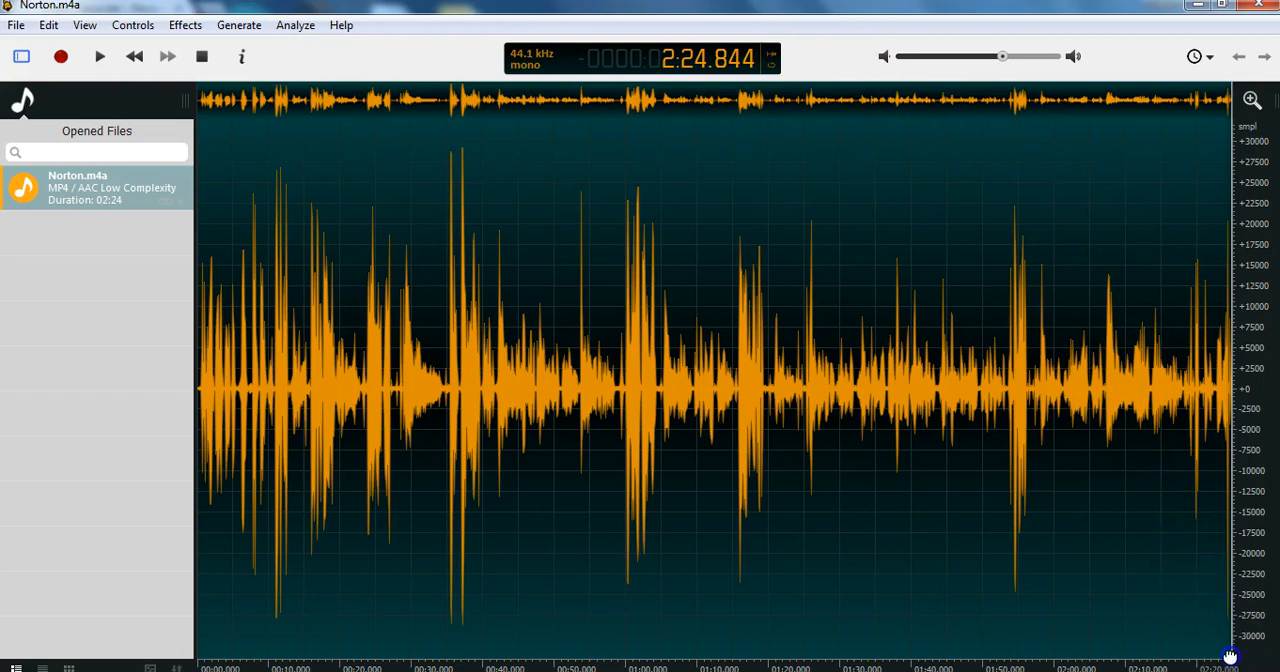
drag(1230, 656, 189, 622)
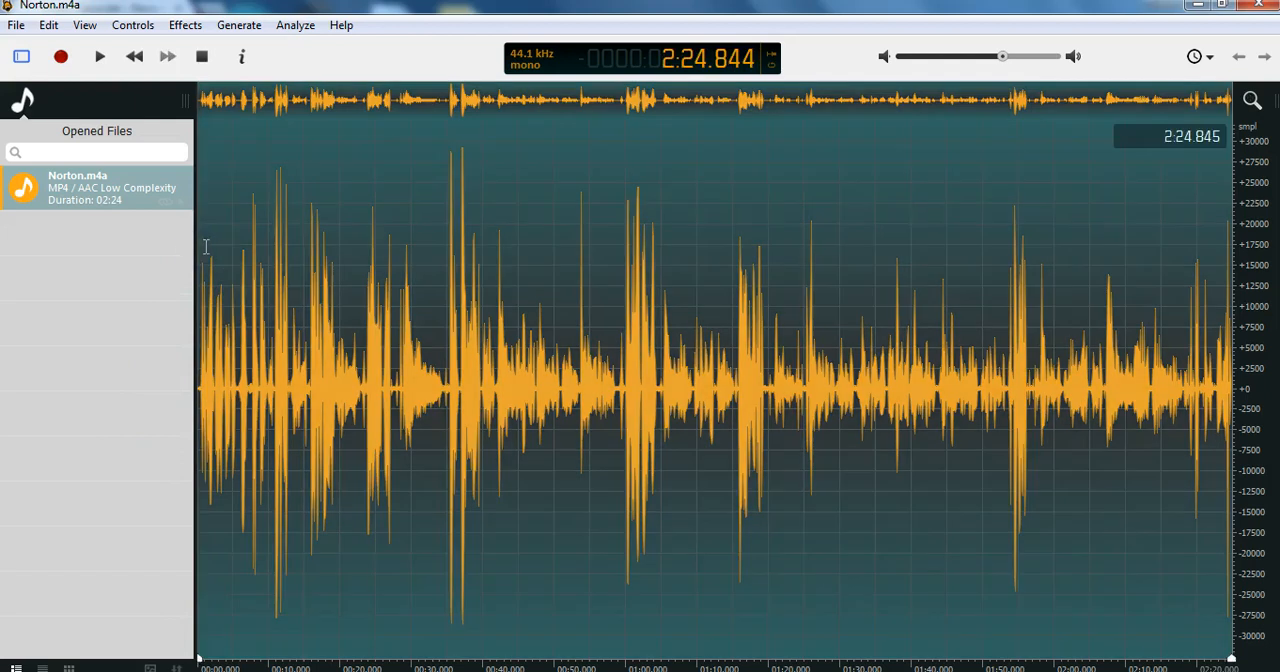
click(204, 247)
click(213, 235)
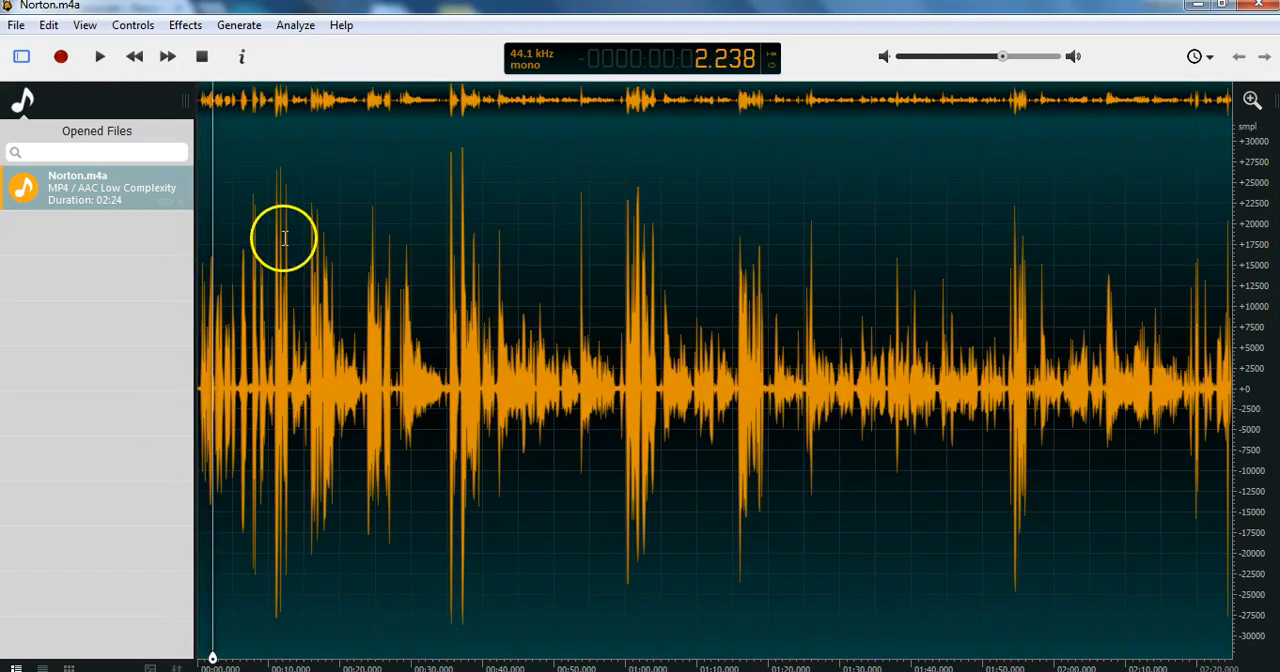
key(space)
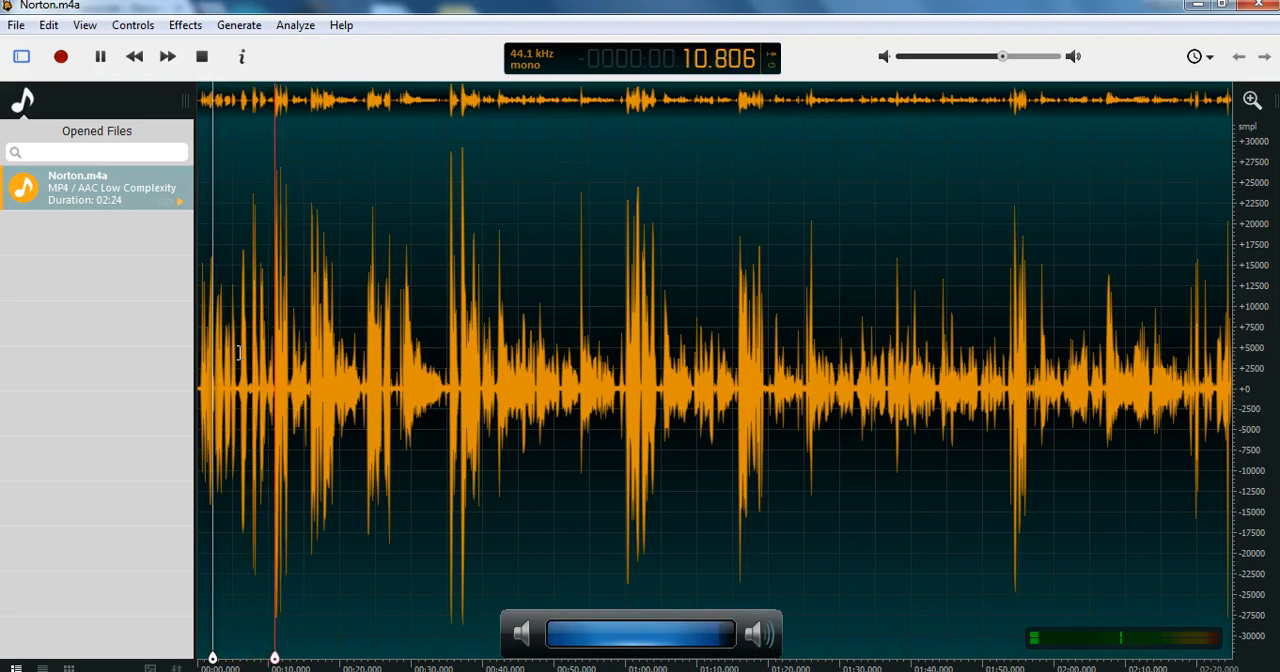
key(space)
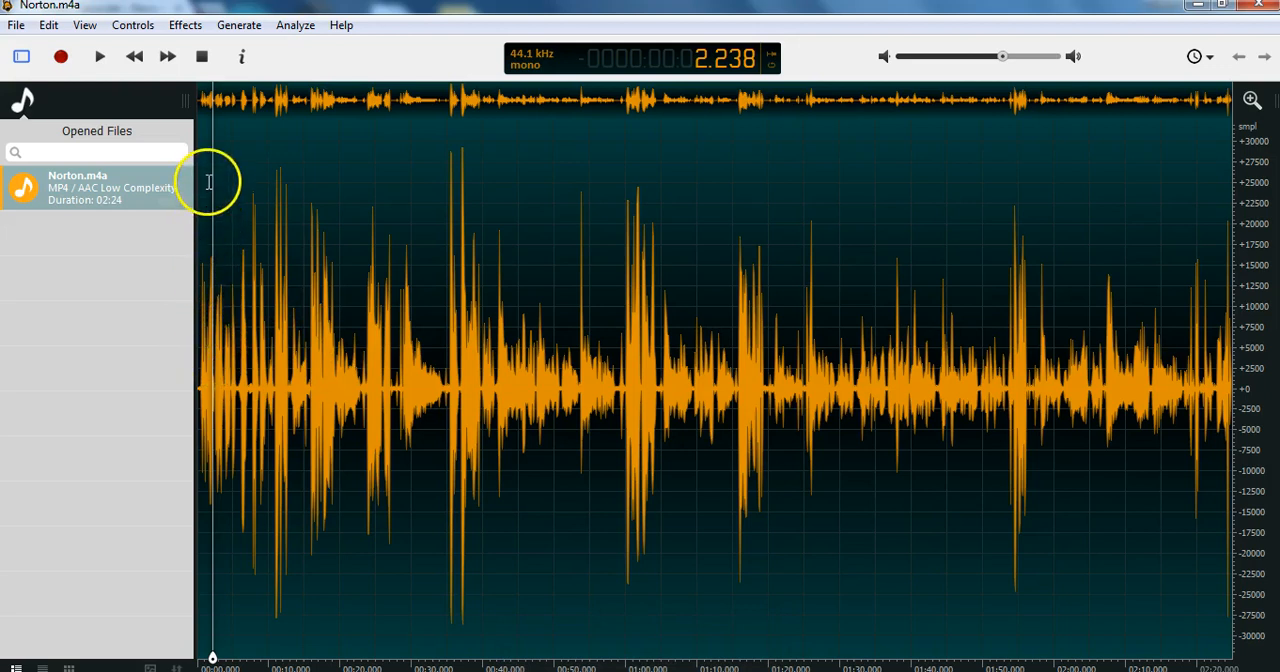
click(198, 227)
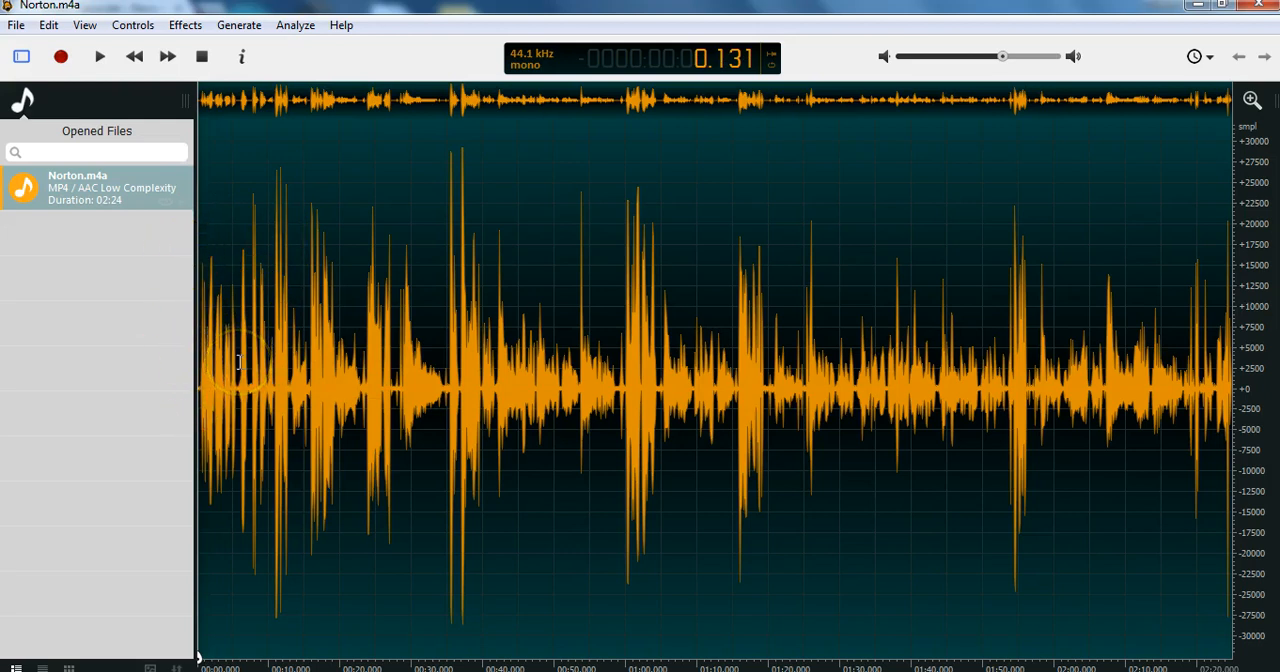
drag(241, 255, 192, 257)
right_click(185, 258)
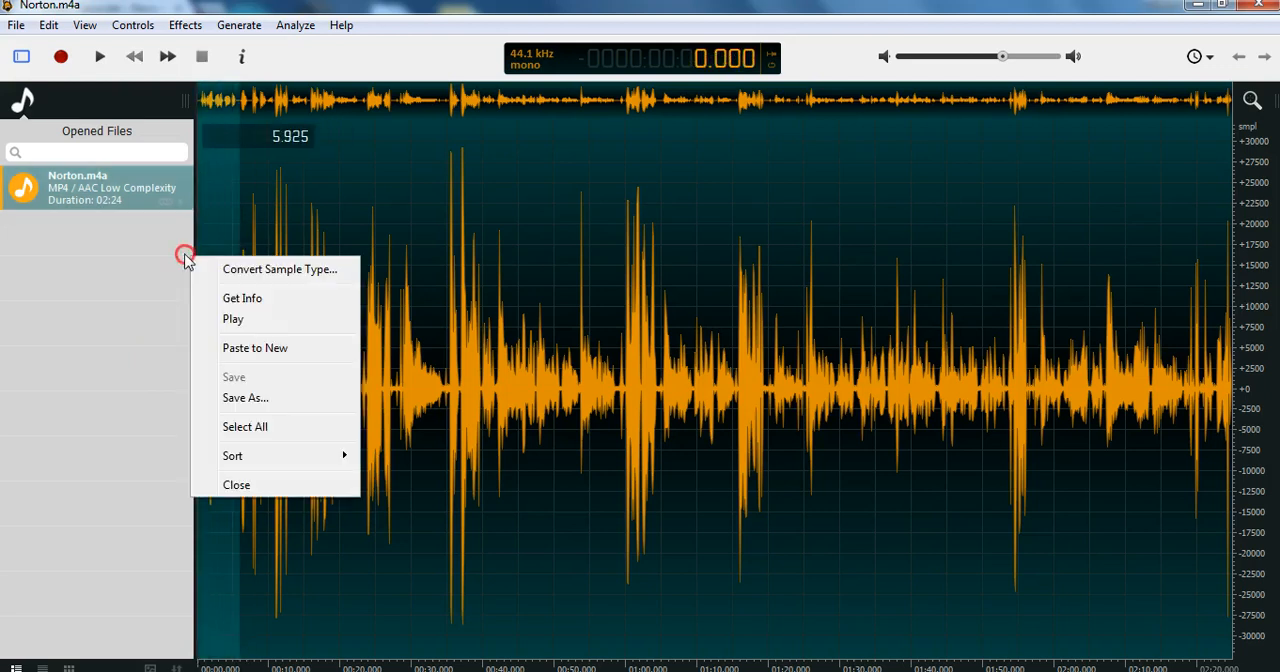
click(263, 270)
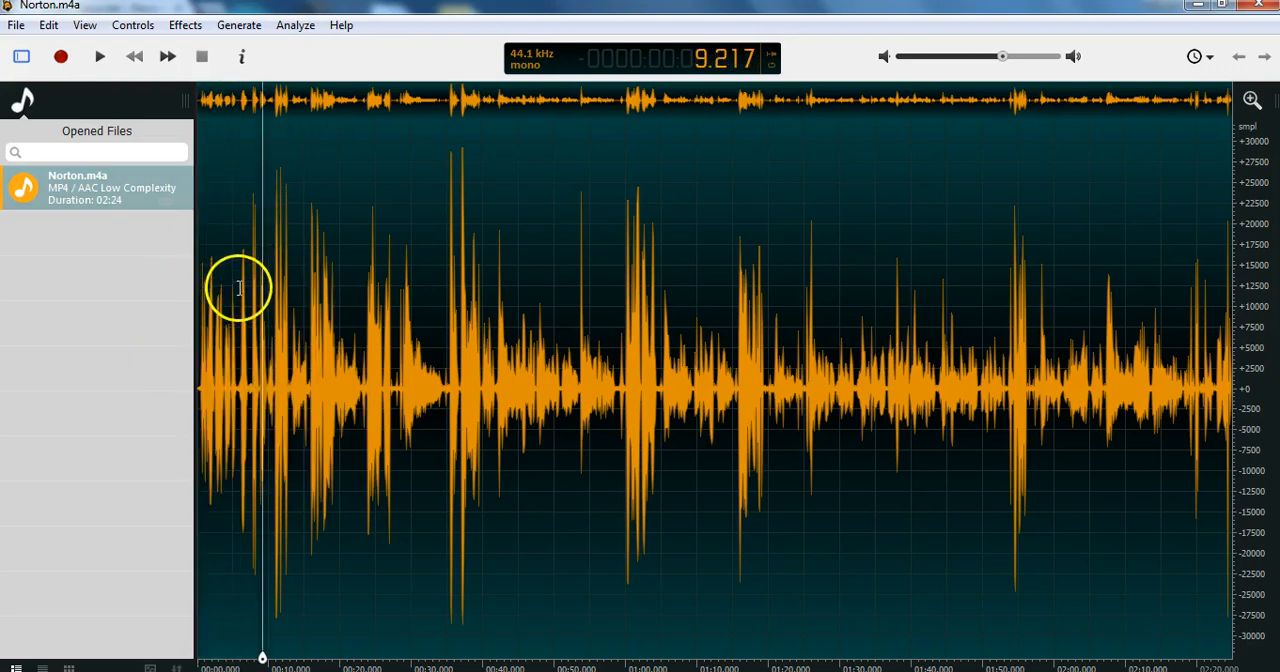
Select about the first 5.7 seconds of the recording and zoom the waveform to that selection.
click(238, 318)
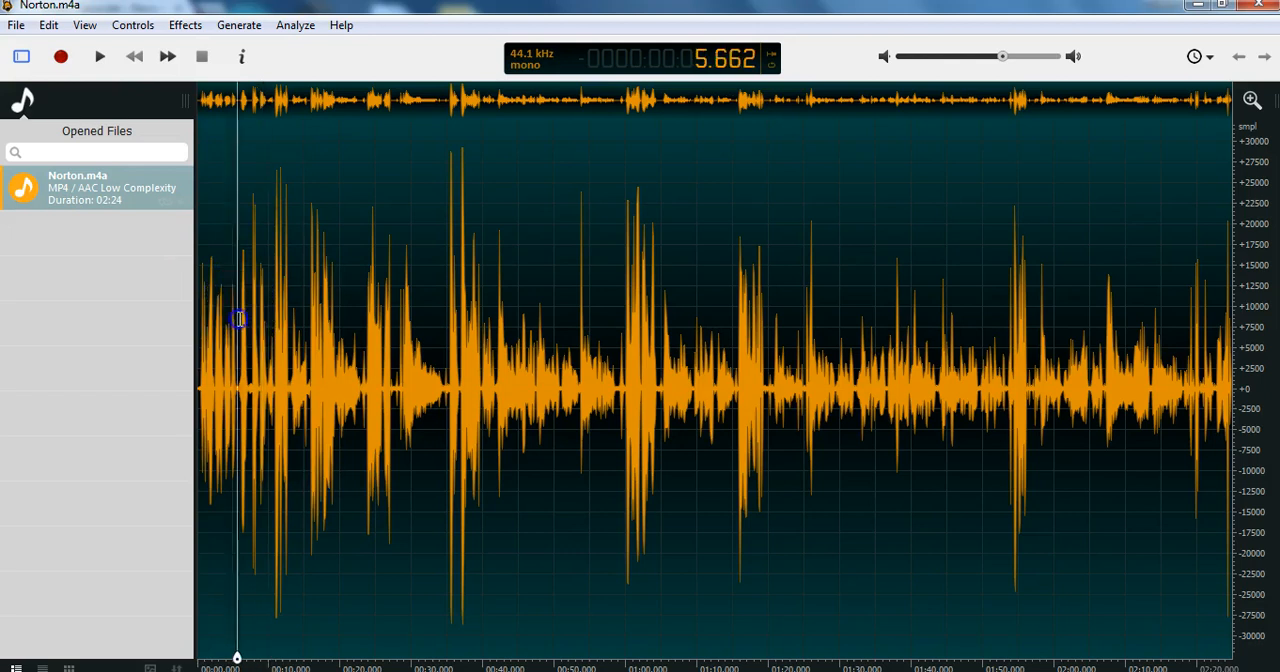
drag(238, 318, 190, 325)
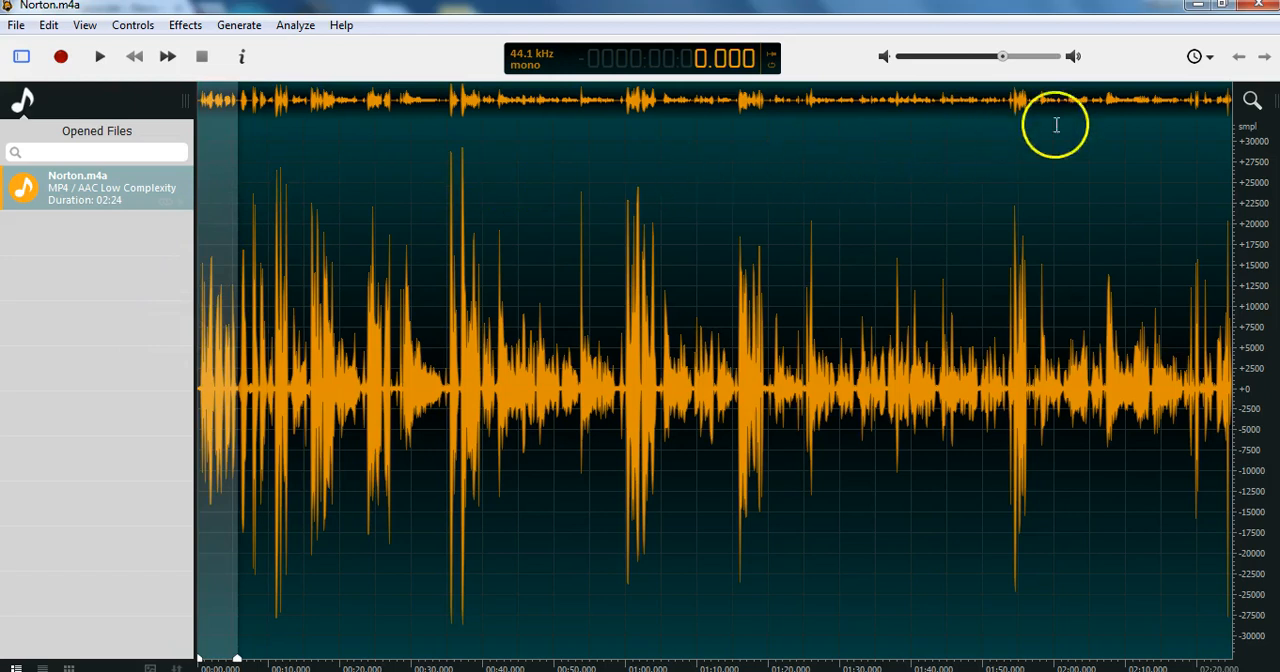
click(1252, 104)
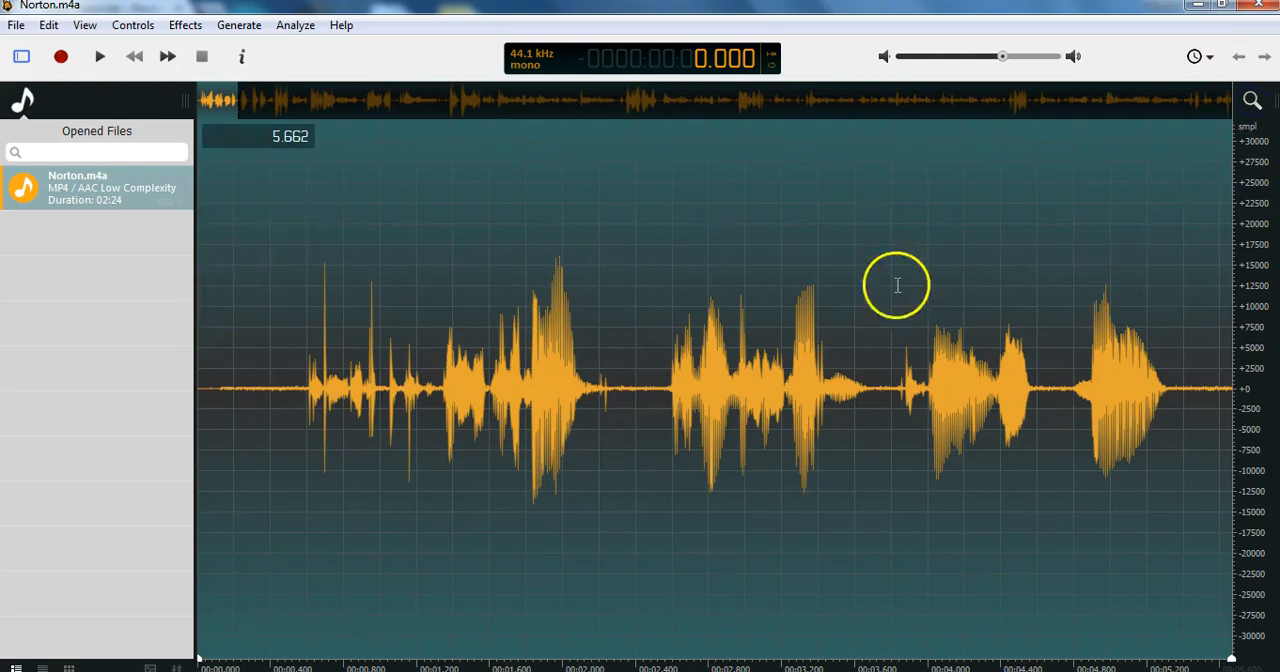
Clear the selection and play the enlarged opening section from about 0.02 seconds.
click(258, 304)
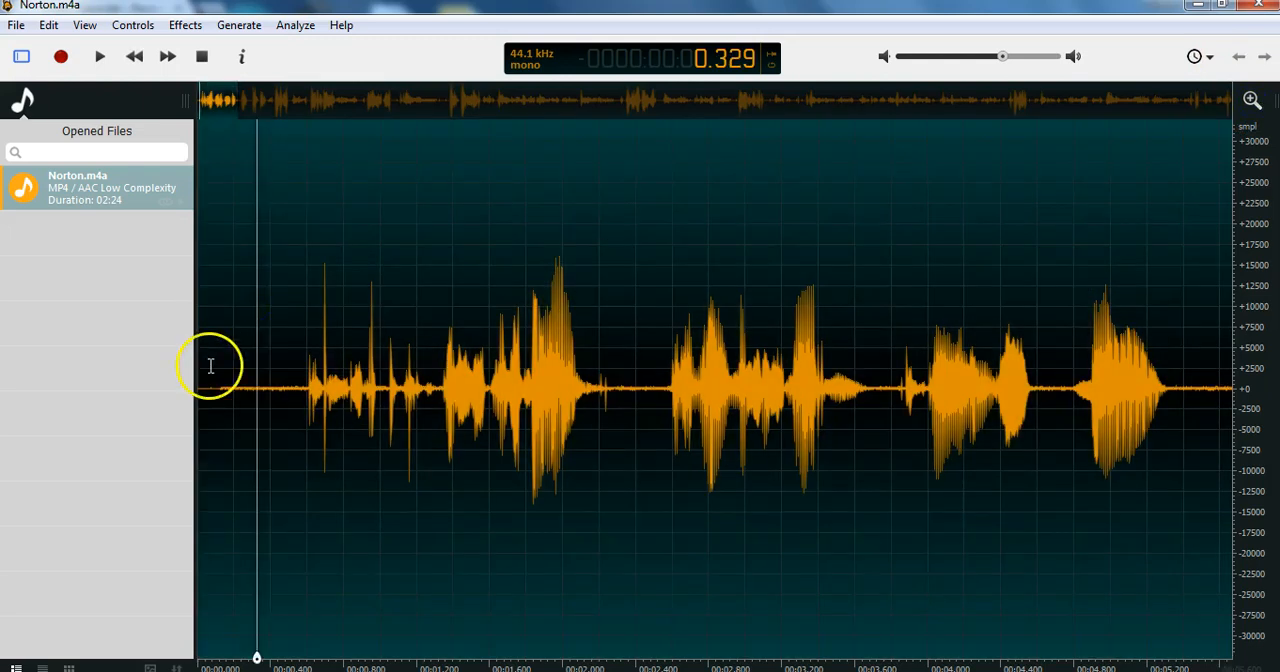
click(202, 347)
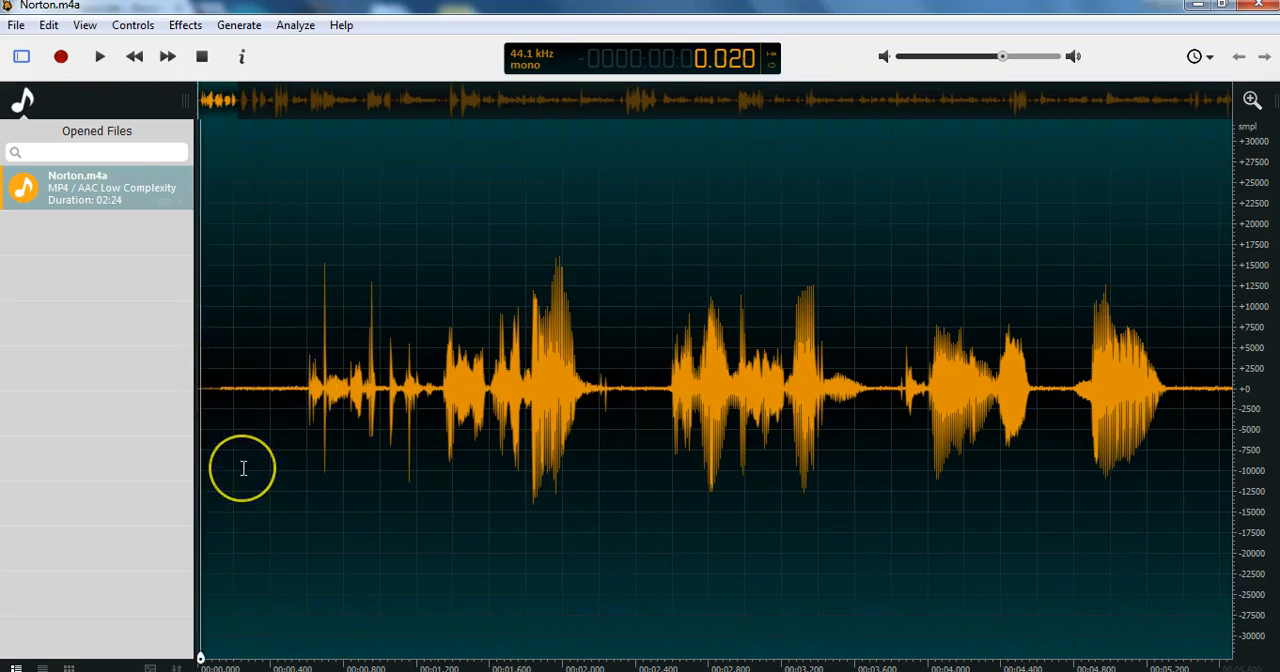
key(space)
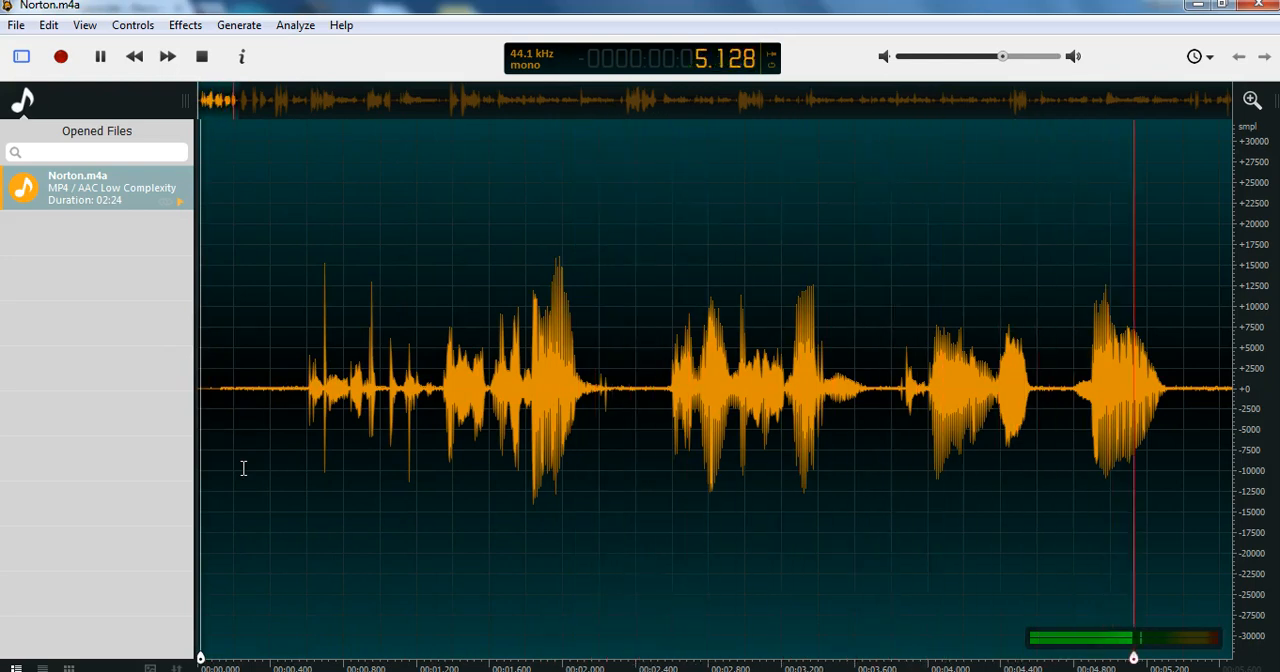
key(space)
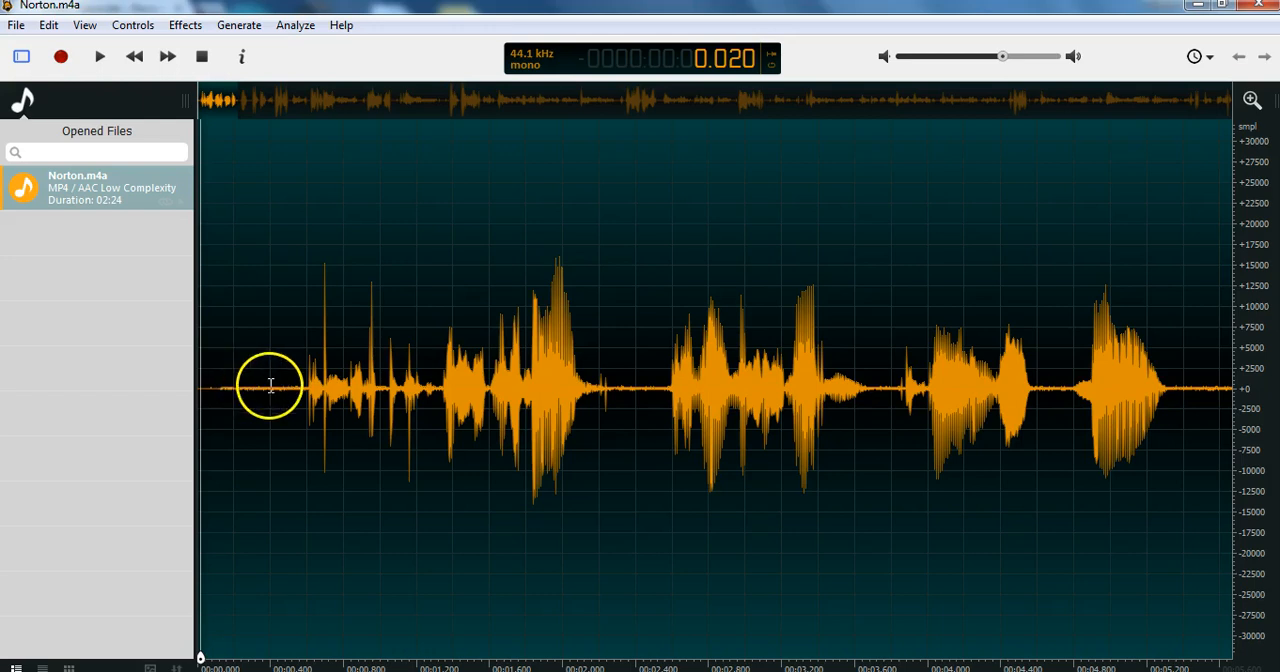
Audition the opening from about 0.2 seconds and again from about 1.3 seconds to locate the end of the unwanted opening noise.
click(228, 339)
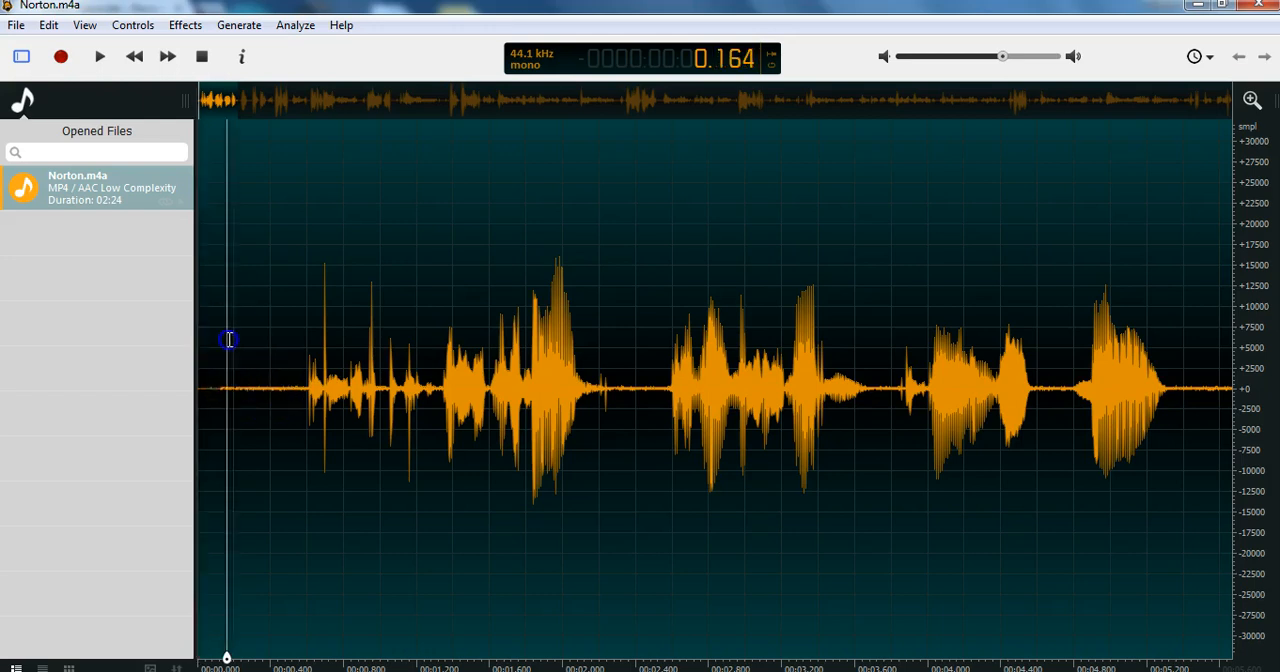
key(space)
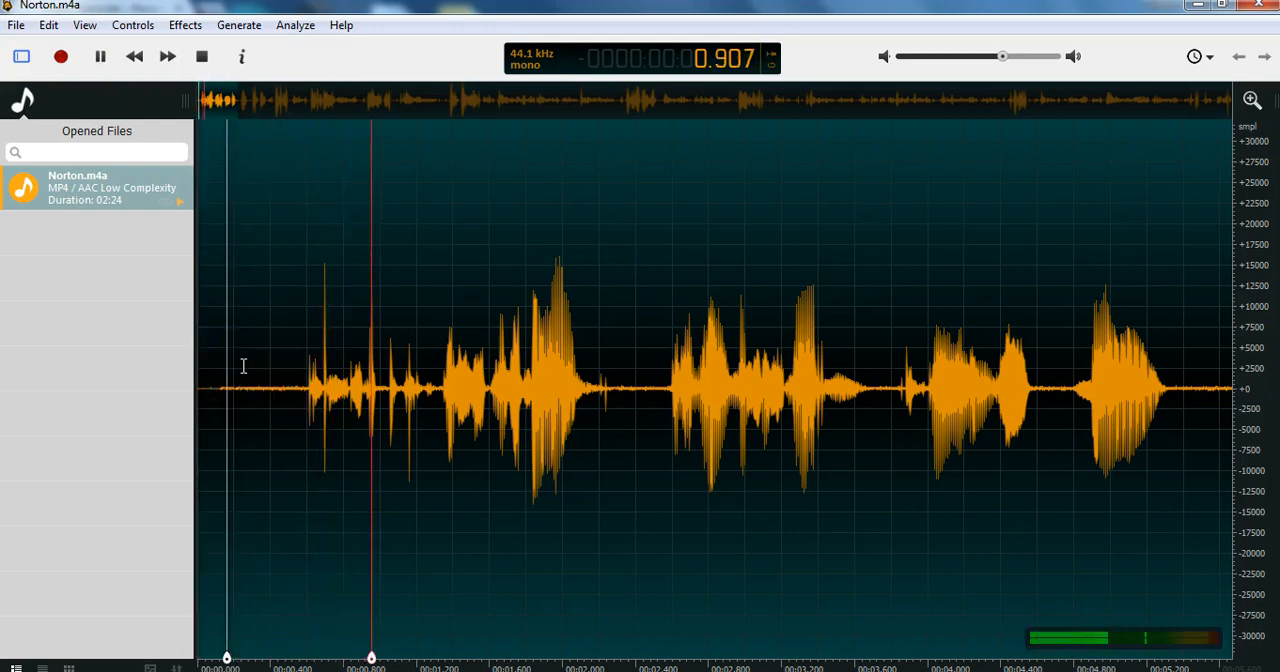
click(241, 366)
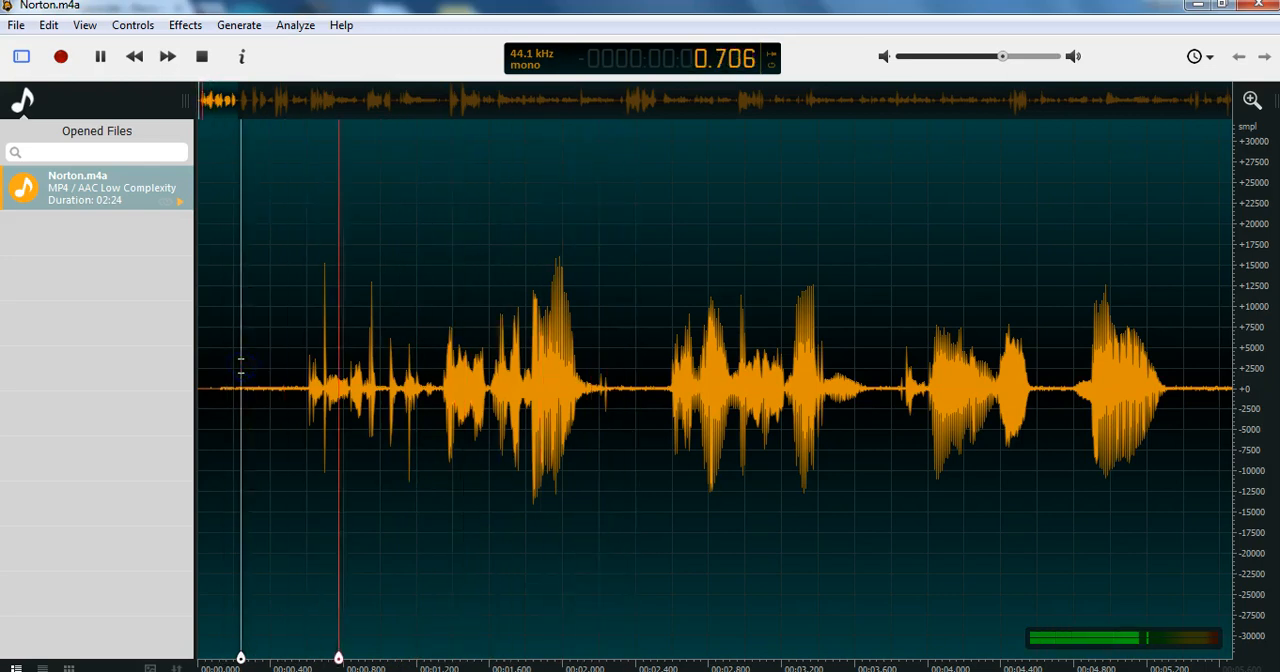
click(238, 366)
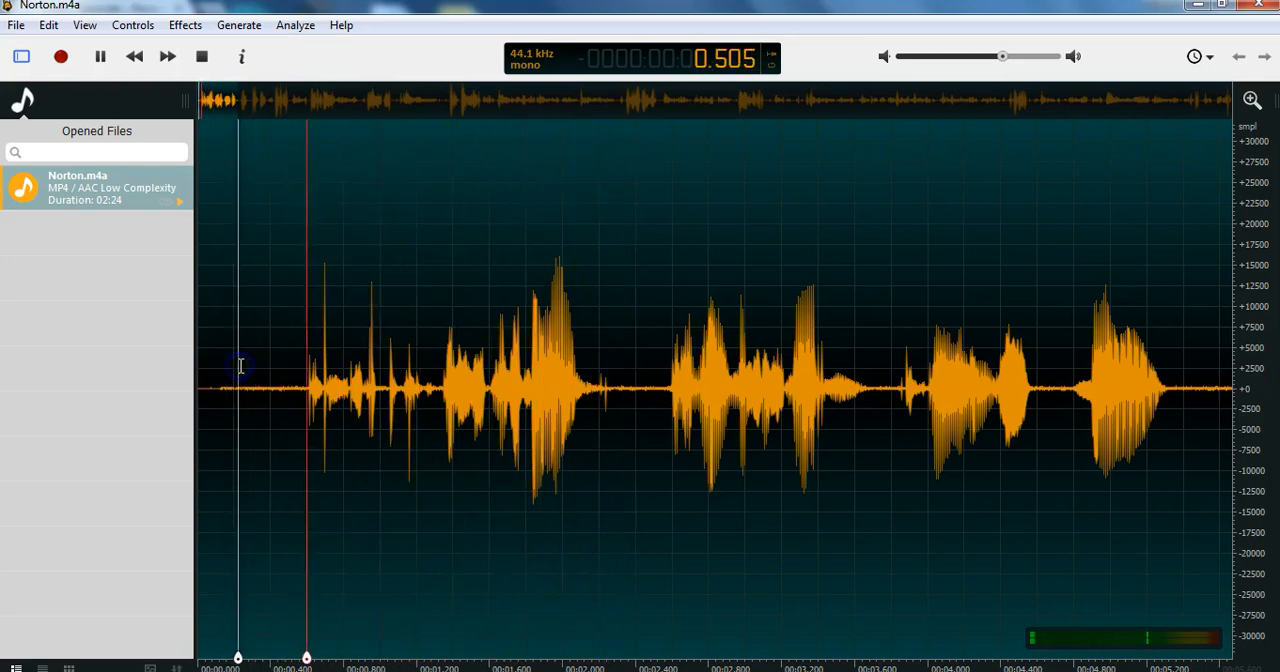
key(space)
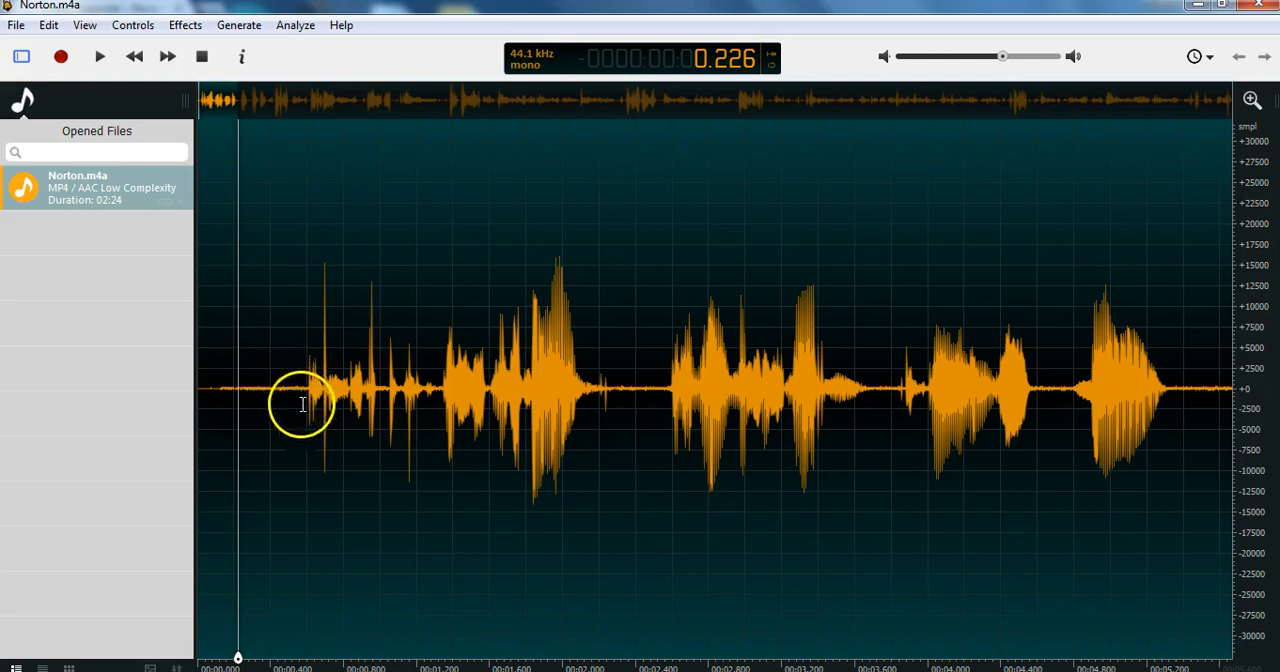
click(433, 386)
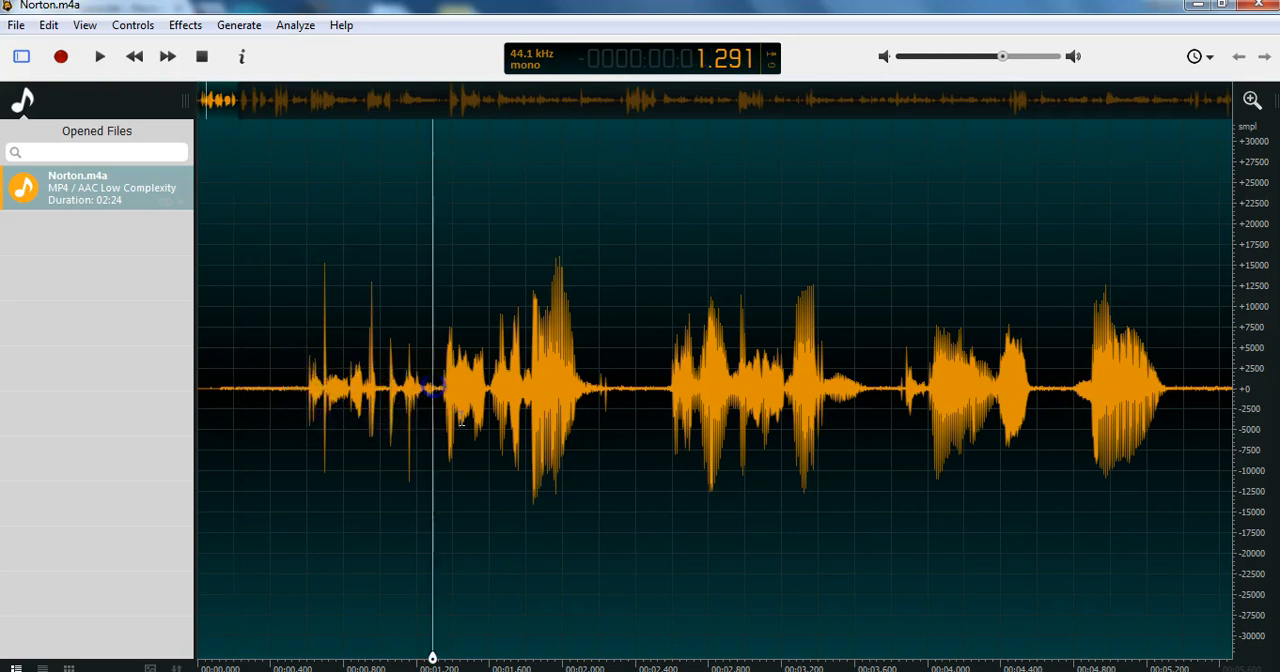
key(space)
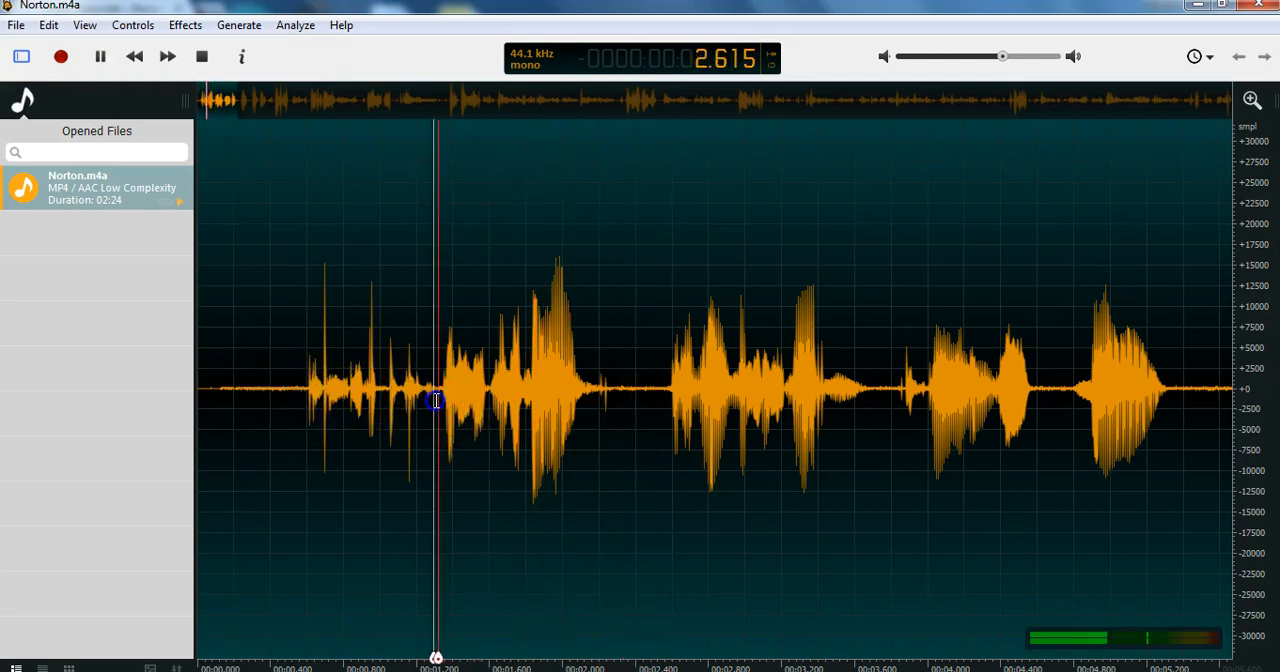
key(space)
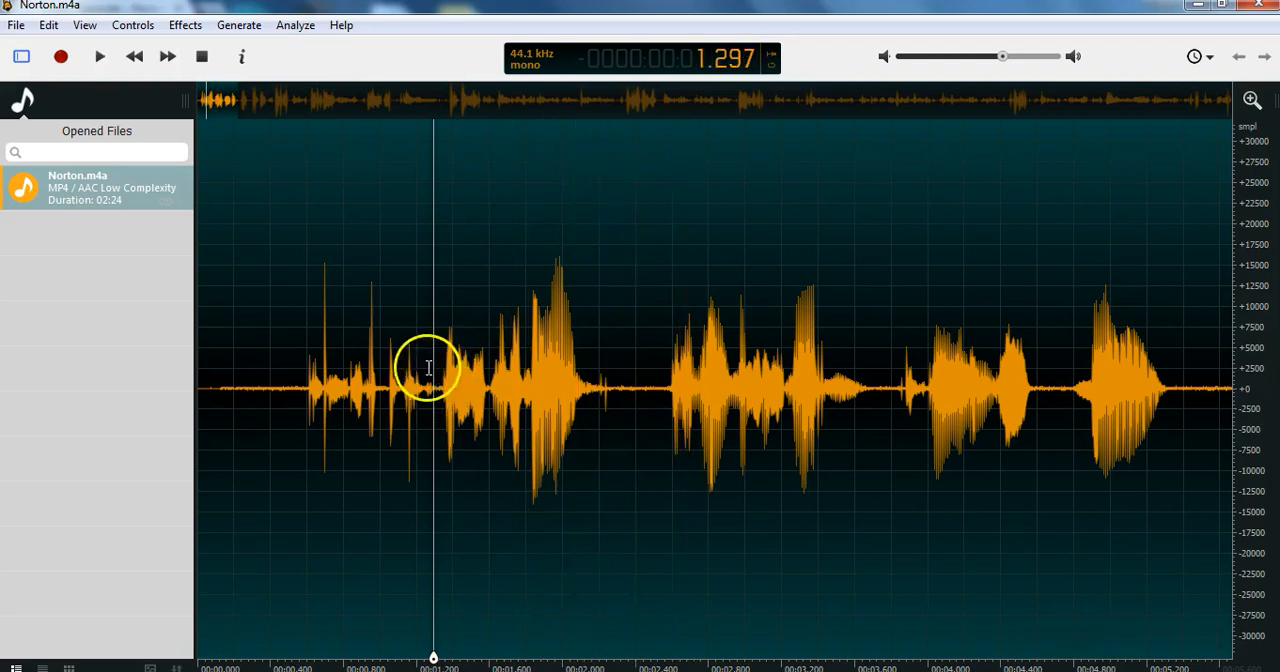
Cut about the first 1.28 seconds of audio and play the trimmed recording from its start.
drag(433, 277, 126, 296)
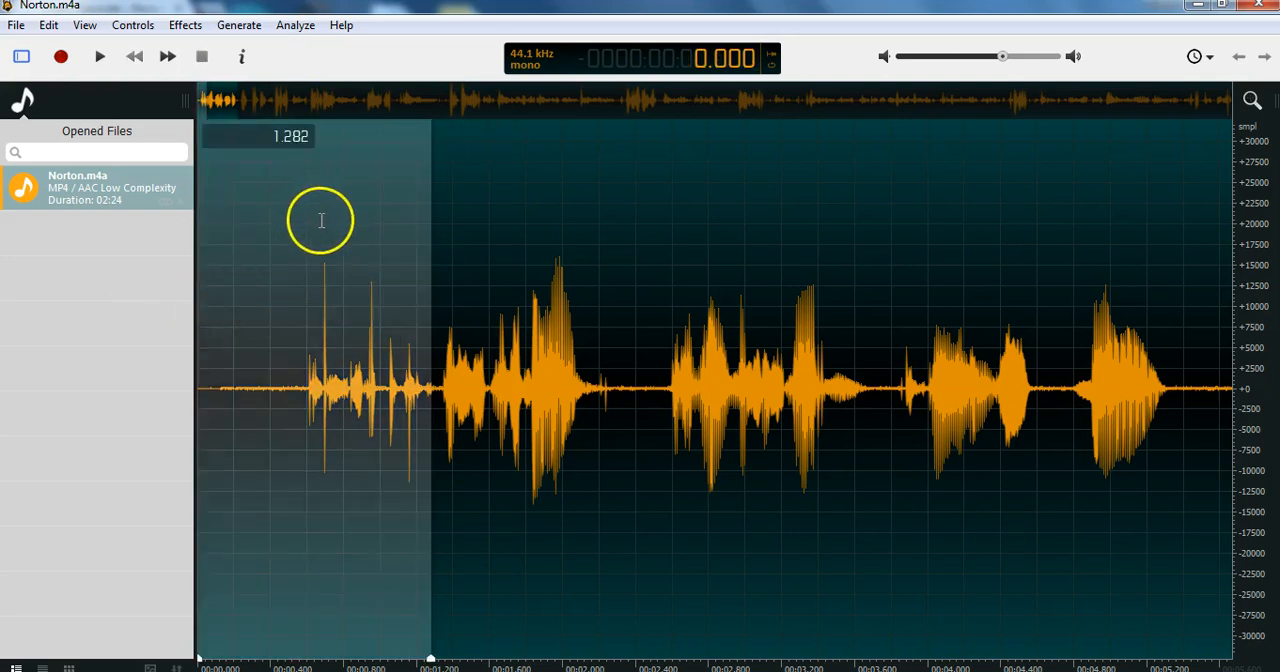
right_click(321, 220)
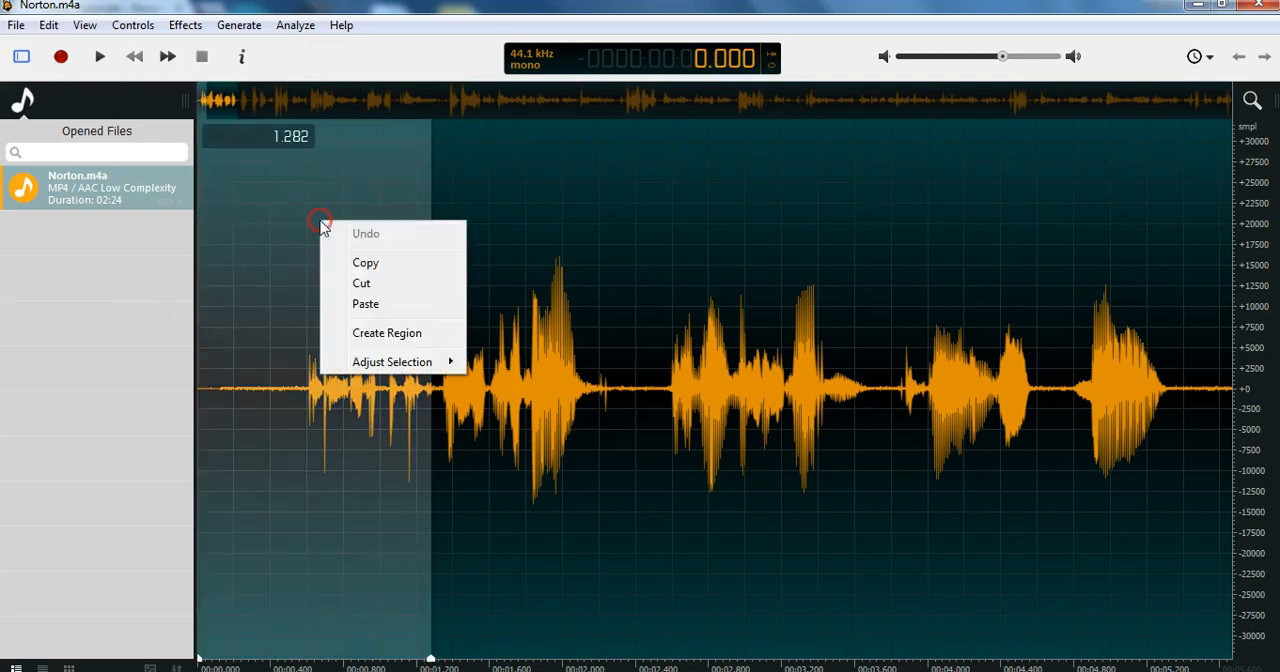
click(366, 286)
click(200, 354)
key(space)
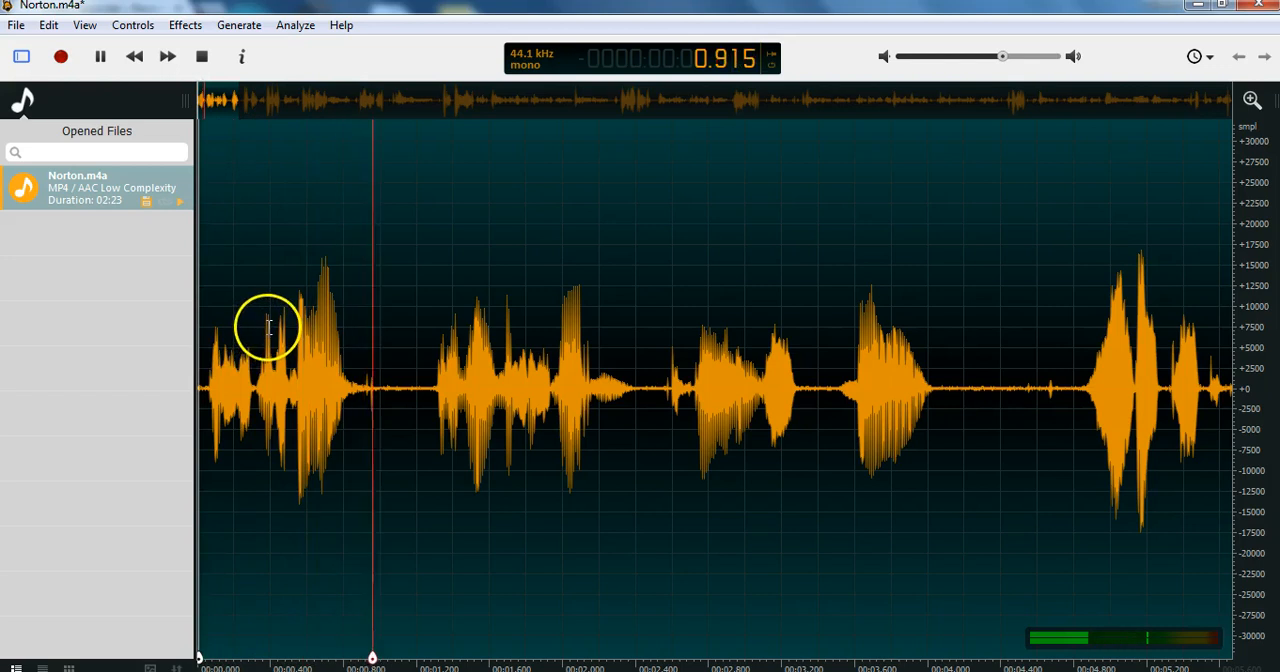
key(space)
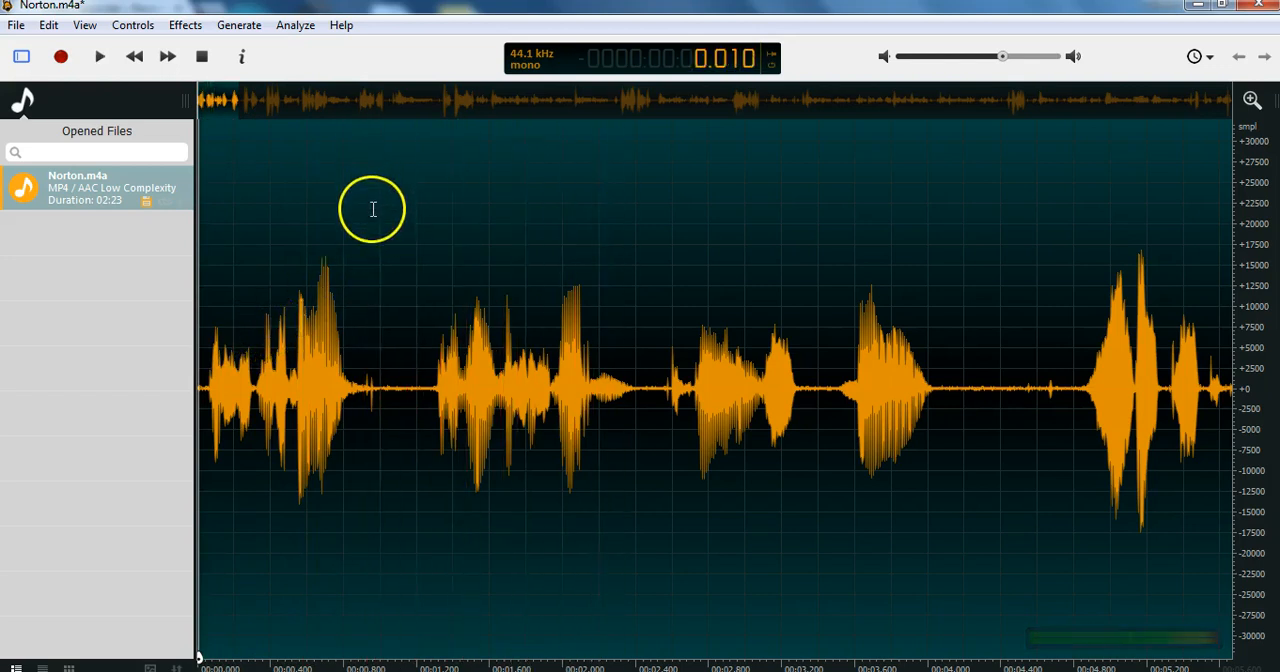
Listen to the burst following about 3.43 seconds, and place the cursor in the quiet gap before it at about 3.4 seconds.
double_click(825, 361)
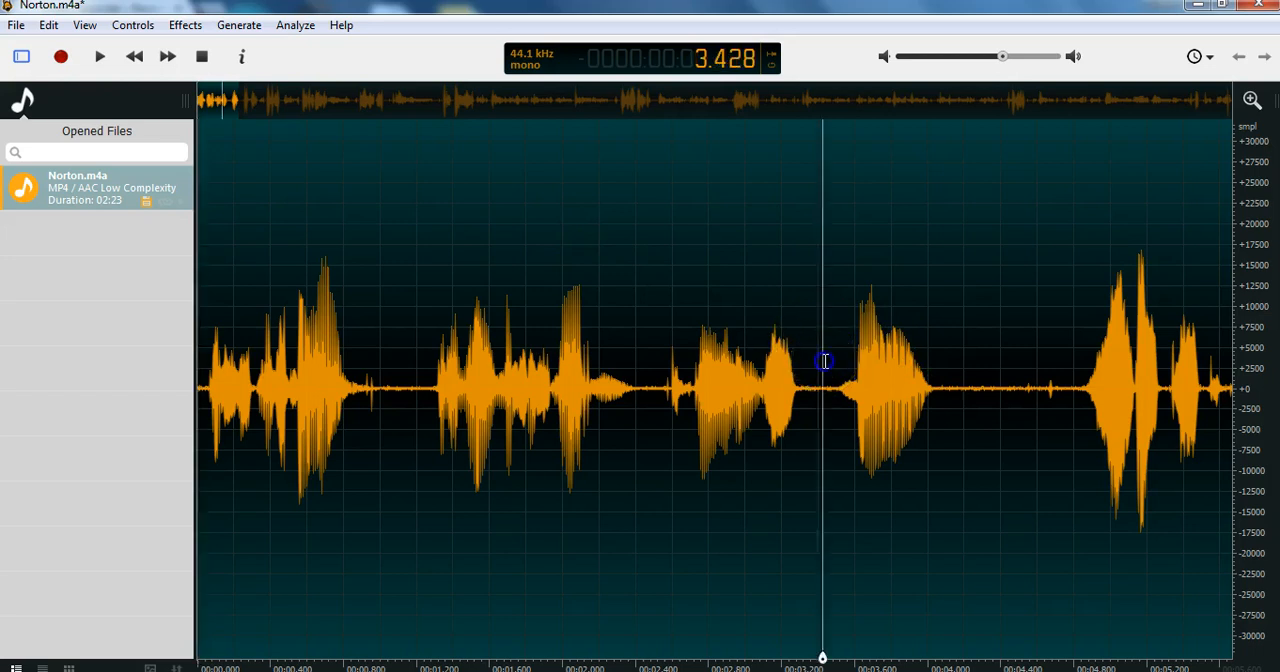
click(825, 361)
key(space)
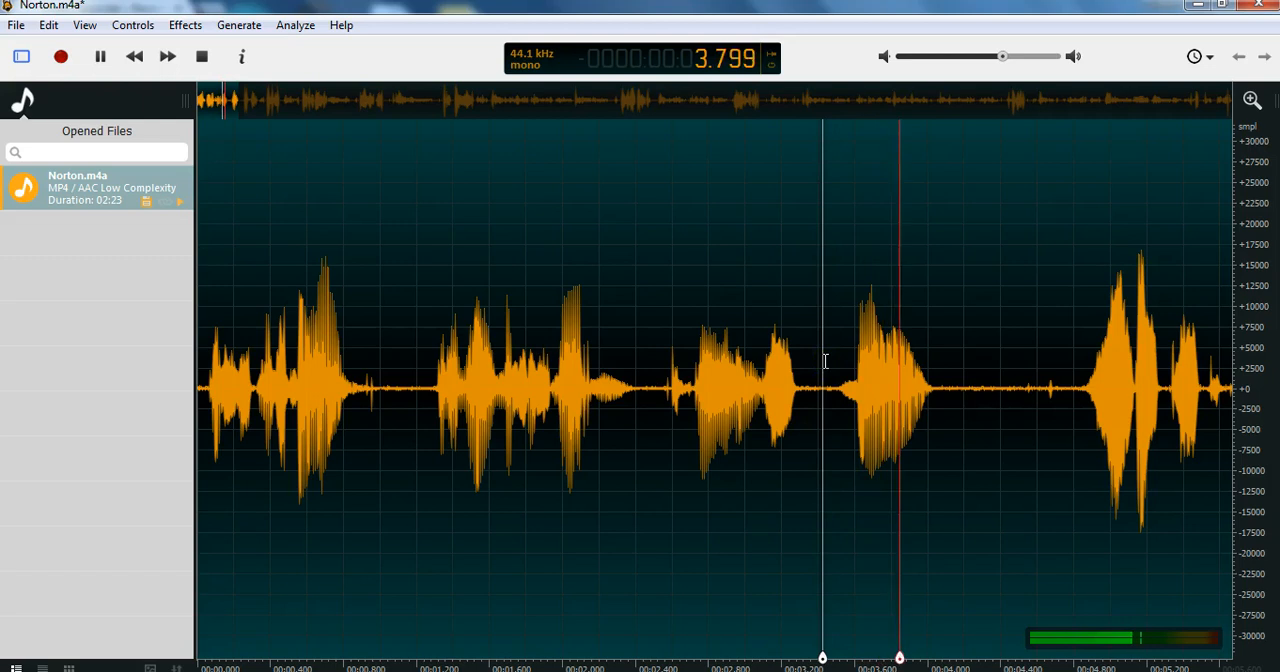
key(space)
click(784, 292)
click(820, 307)
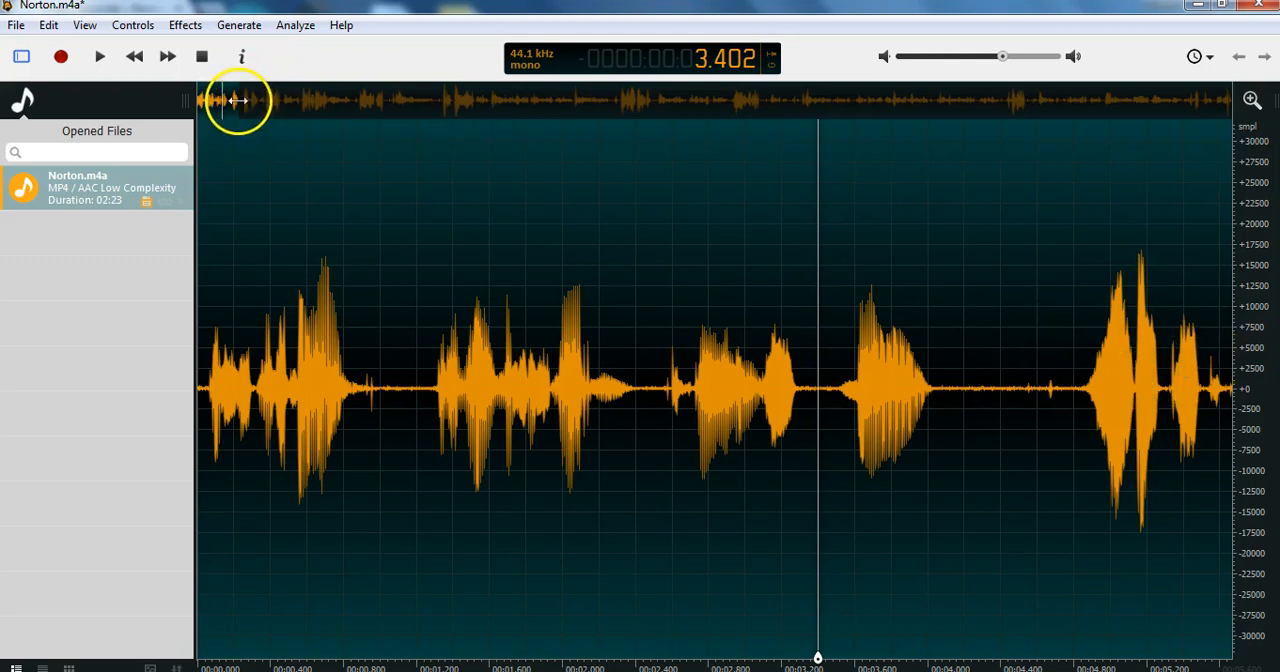
Widen the visible range to about the first 7 seconds and play the recording from about 0.07 seconds.
drag(238, 100, 251, 98)
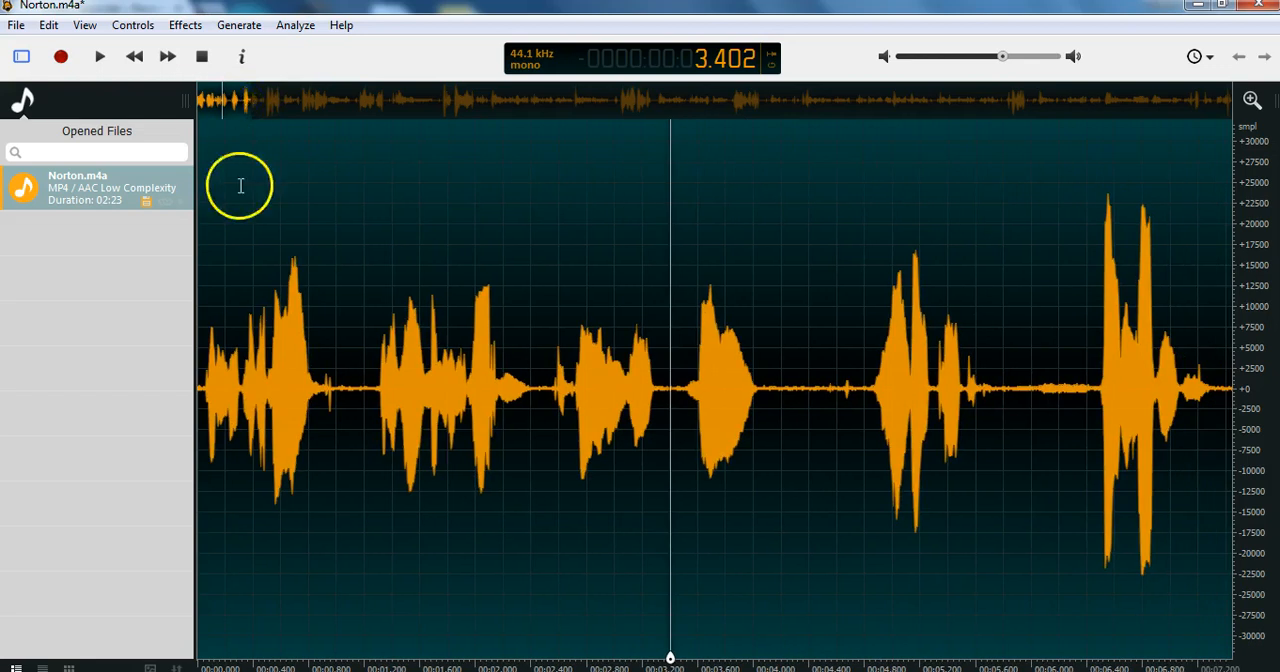
click(207, 262)
key(space)
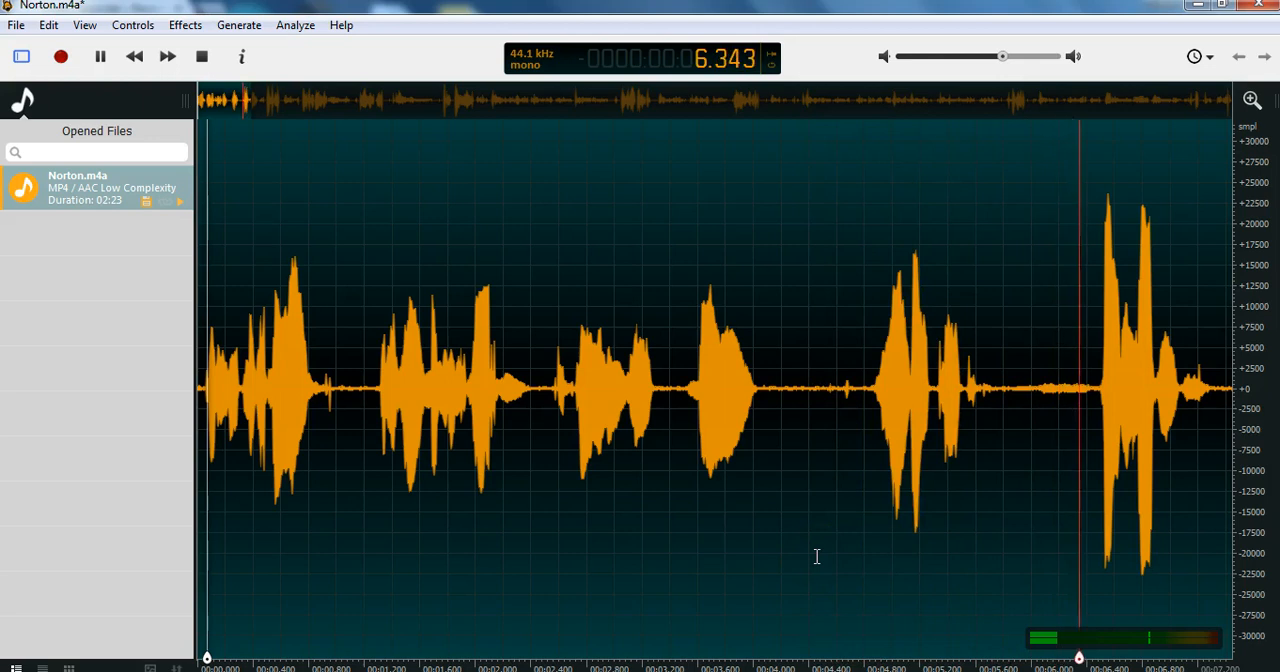
key(space)
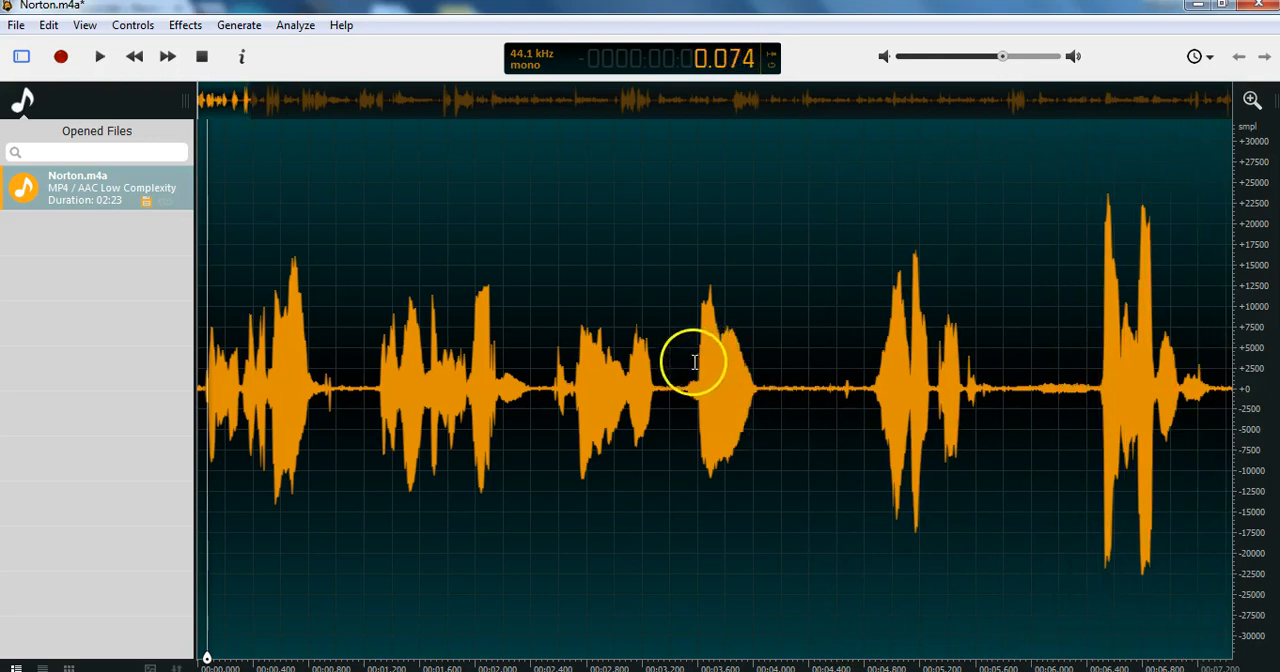
Play the recording from about 3.38 seconds to locate the end of the unwanted passage, and return the cursor to that gap.
click(667, 370)
key(space)
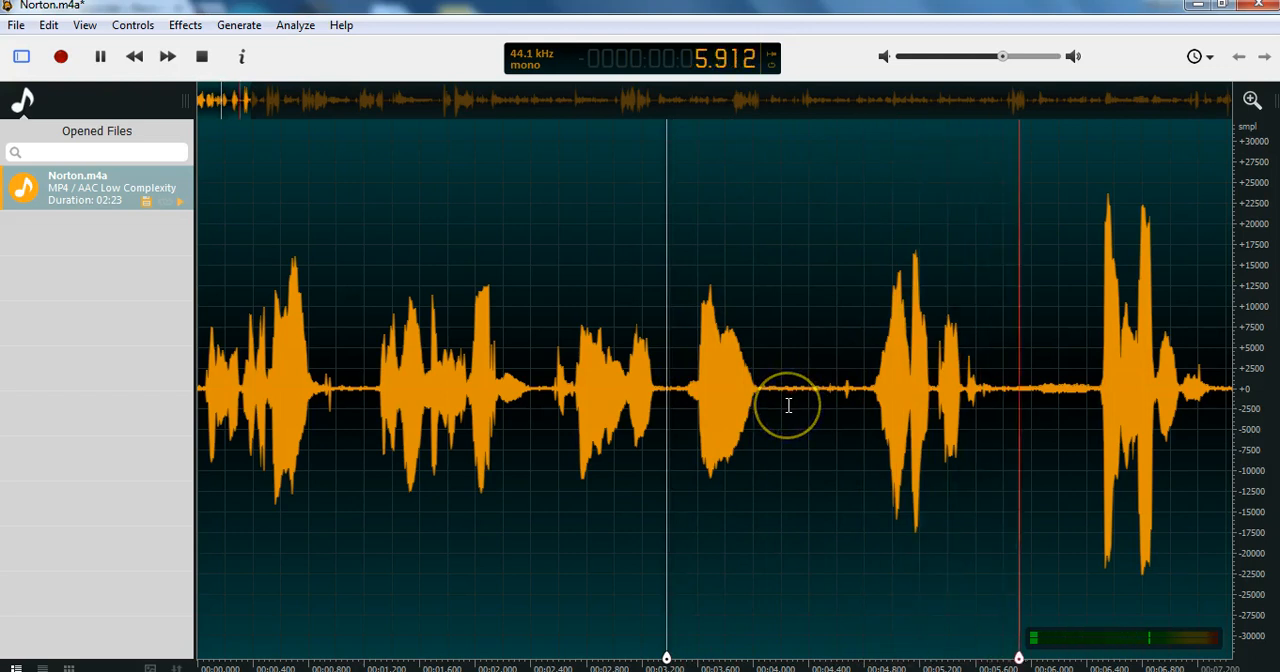
click(788, 400)
click(672, 380)
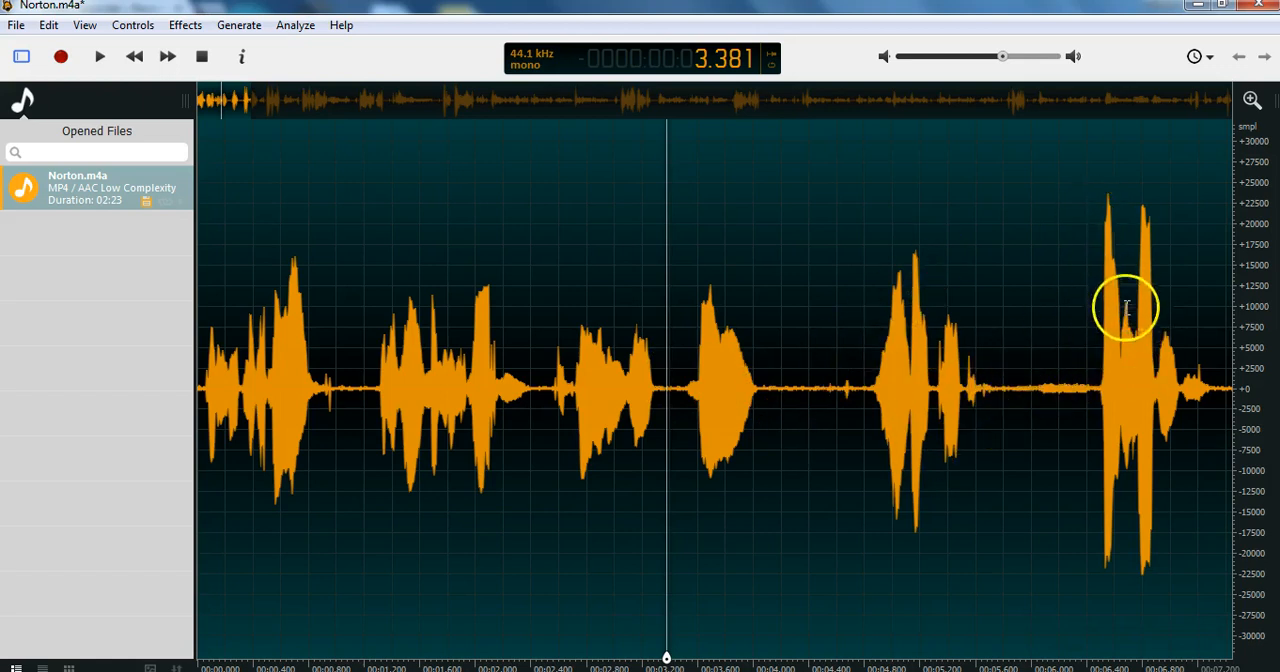
Cut the 2.57-second passage starting at about 3.43 seconds and play the result from about 0.97 seconds.
drag(1032, 385, 675, 388)
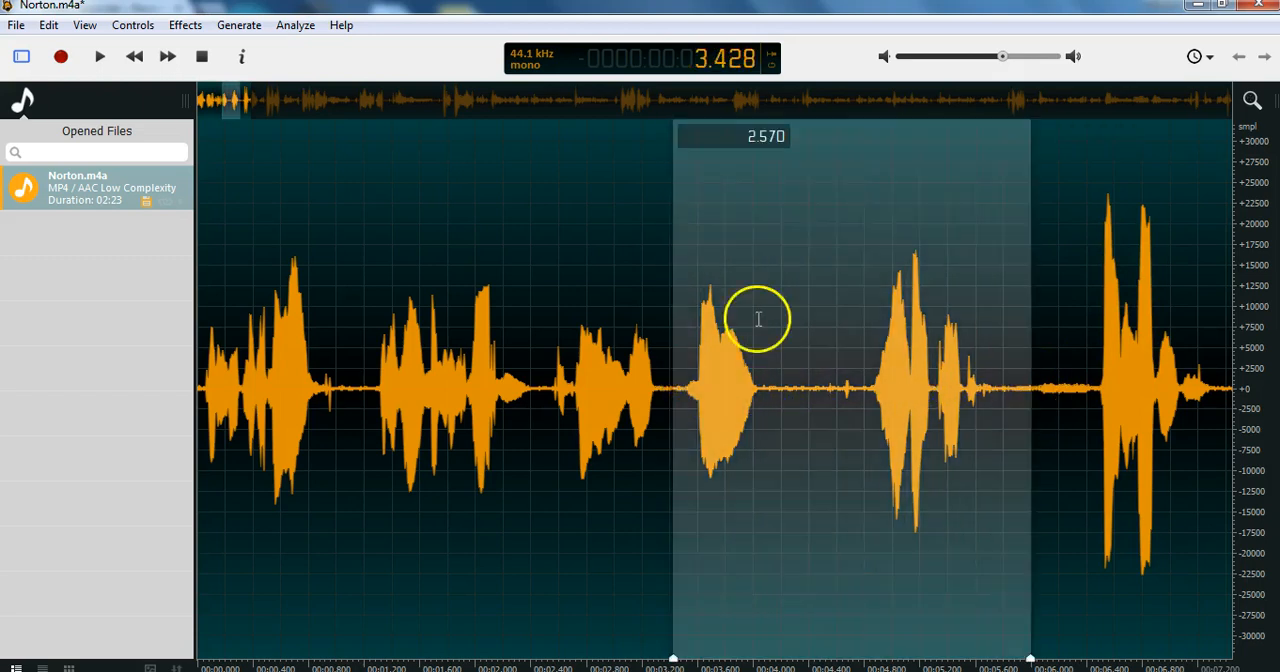
right_click(796, 229)
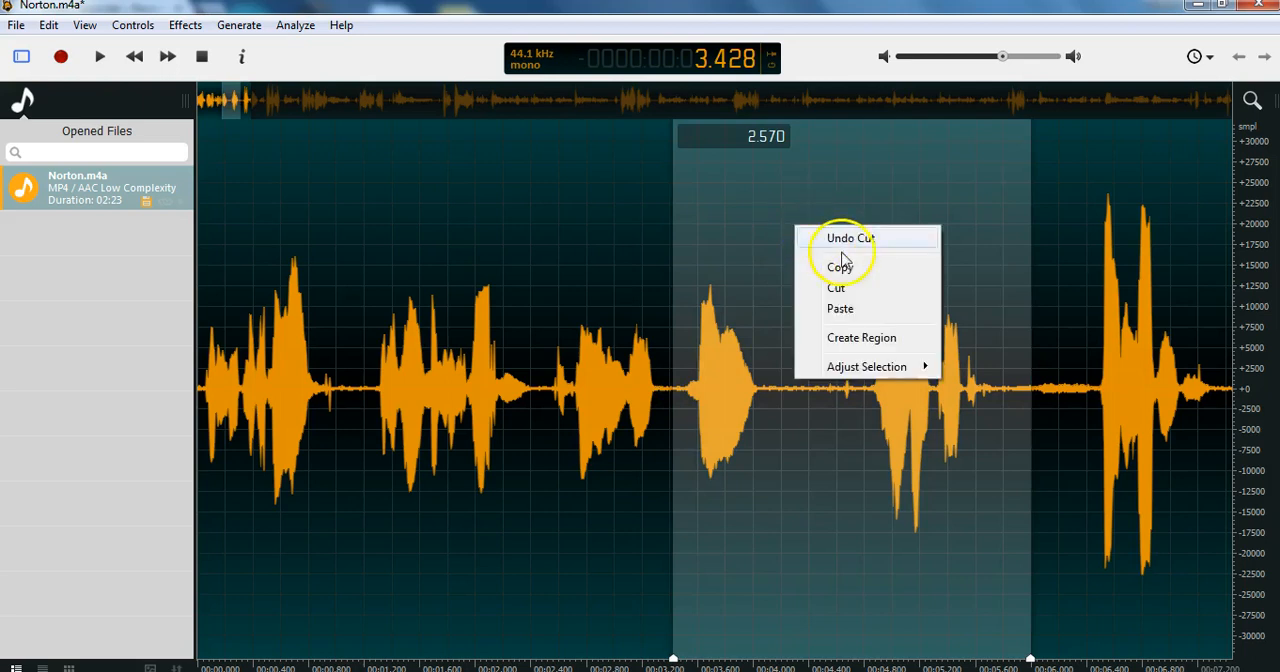
click(853, 292)
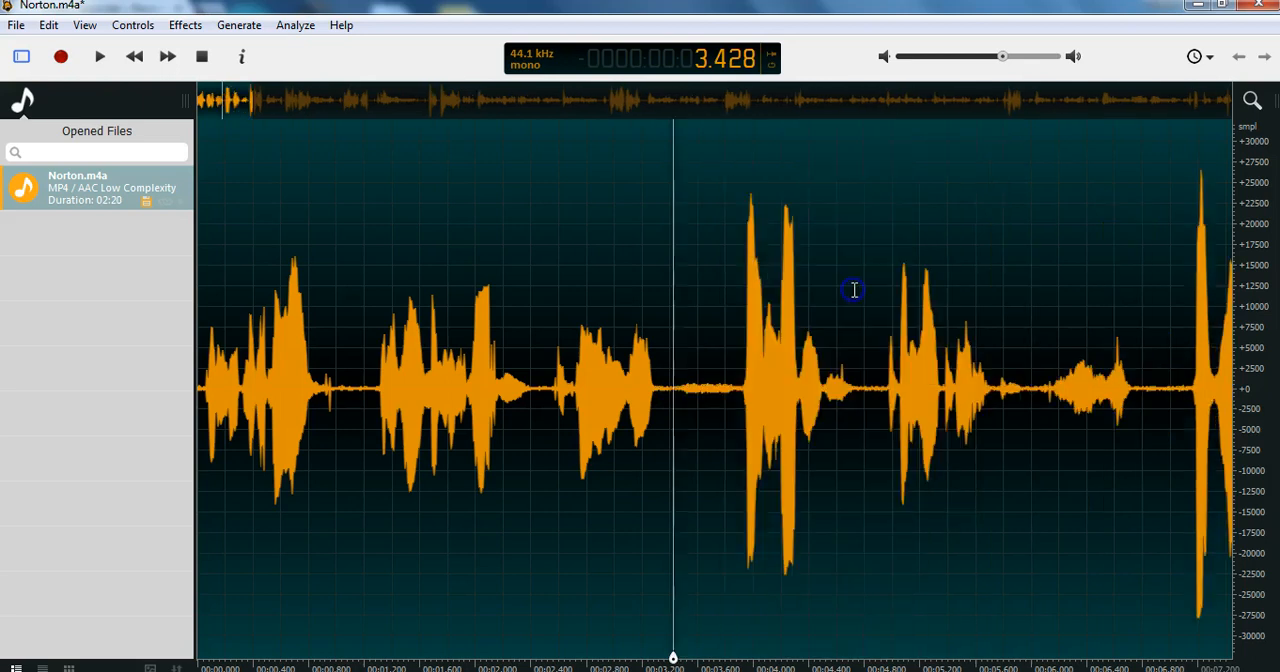
click(333, 337)
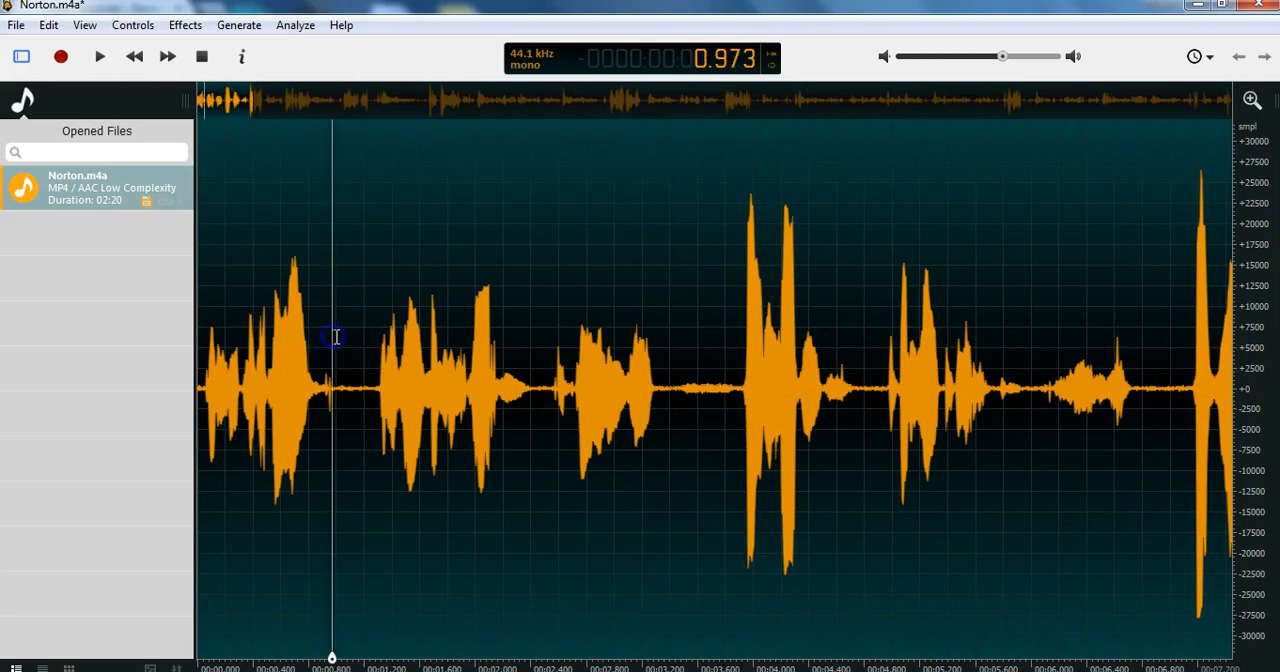
key(space)
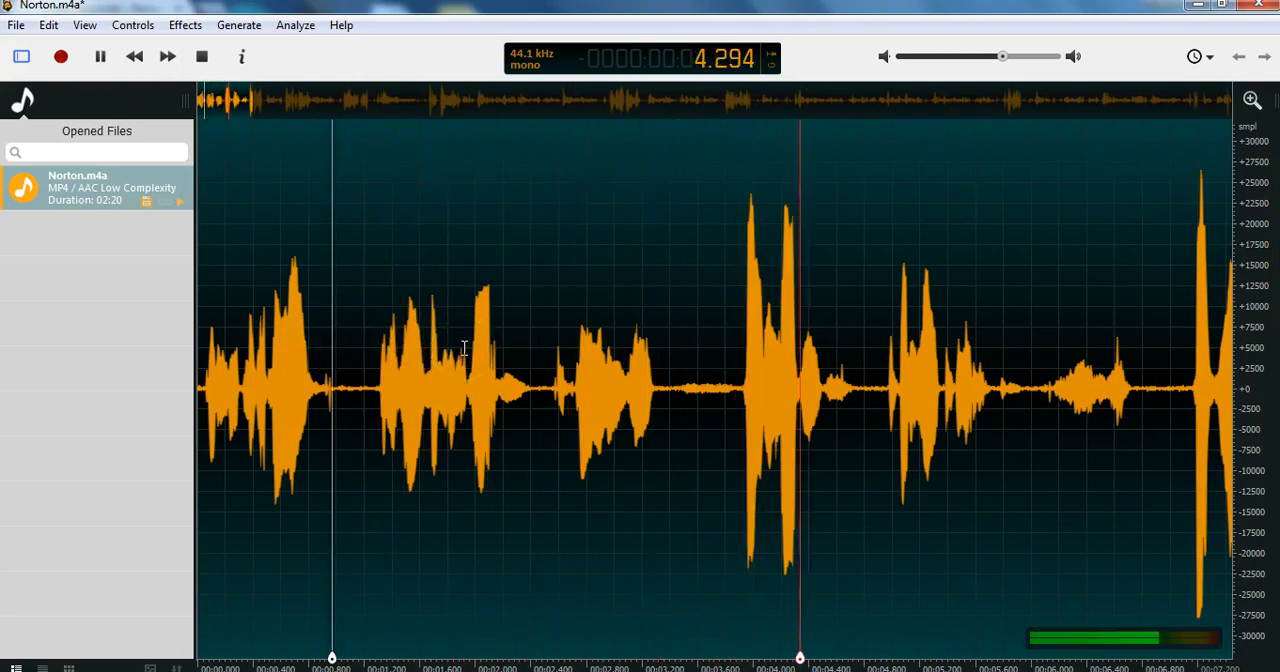
key(space)
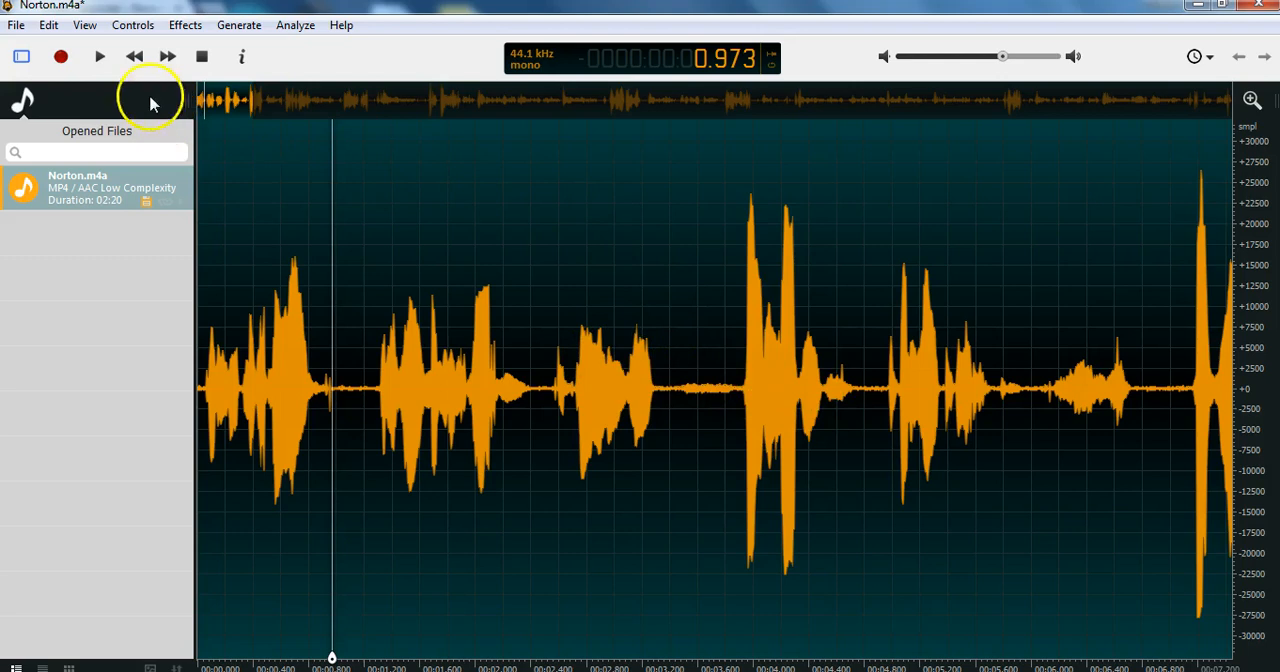
Undo the last cut and clear the selection by placing the cursor at about 3.29 seconds.
click(48, 27)
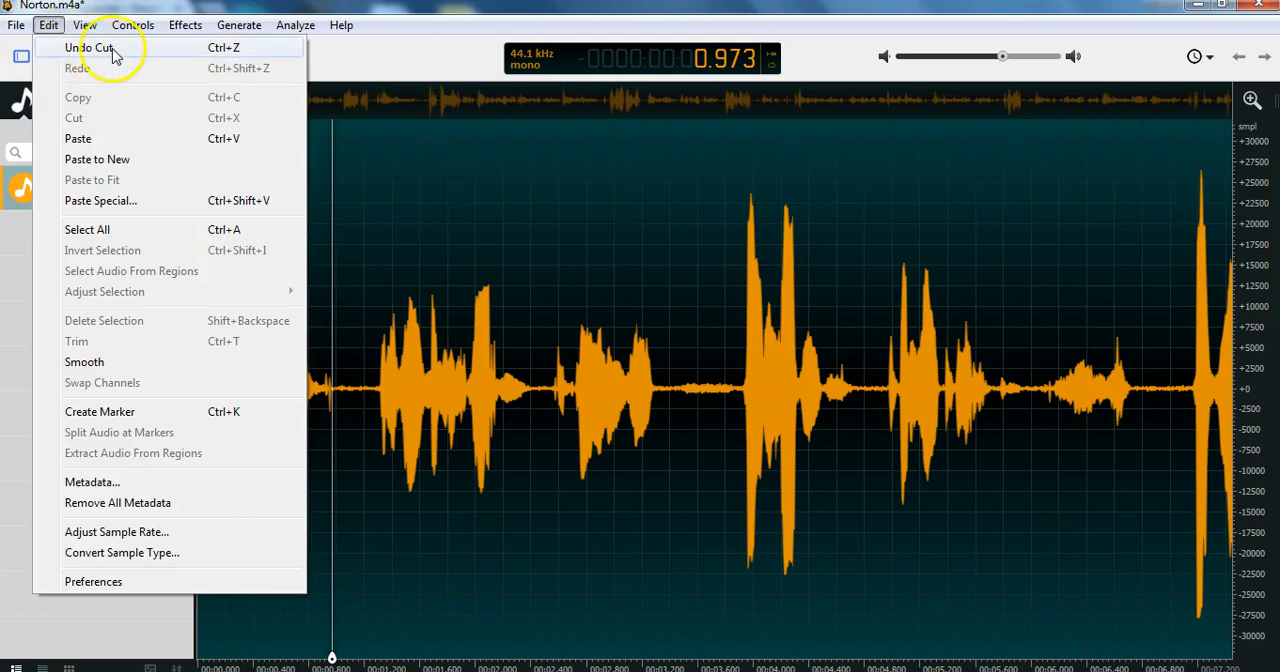
click(152, 52)
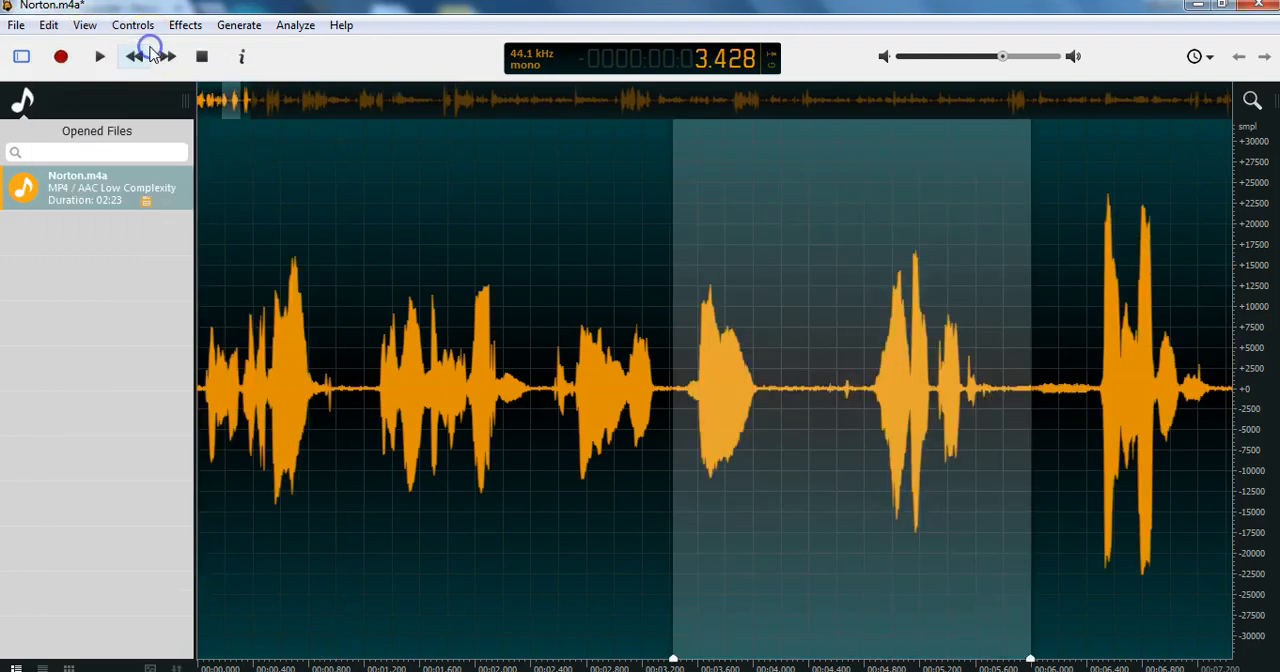
click(655, 281)
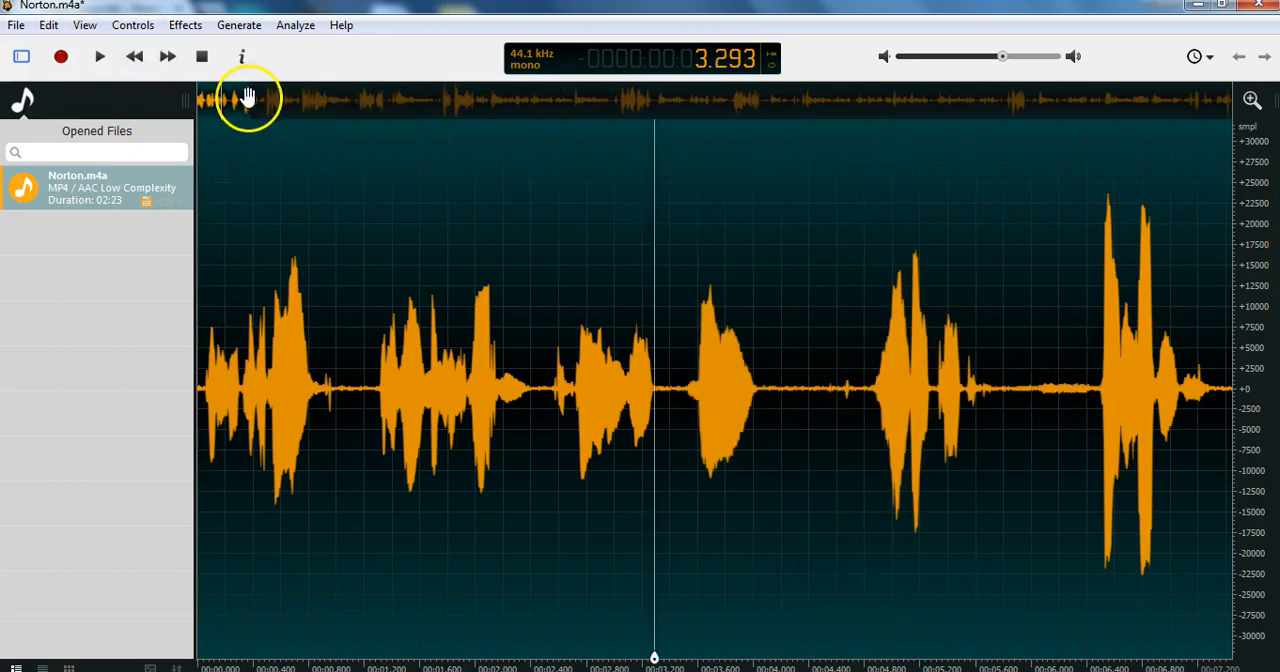
Widen the visible range to about 8.5 seconds and listen from about 3.4 and 4.8 seconds to find the phrase for copying.
drag(250, 98, 266, 99)
click(690, 320)
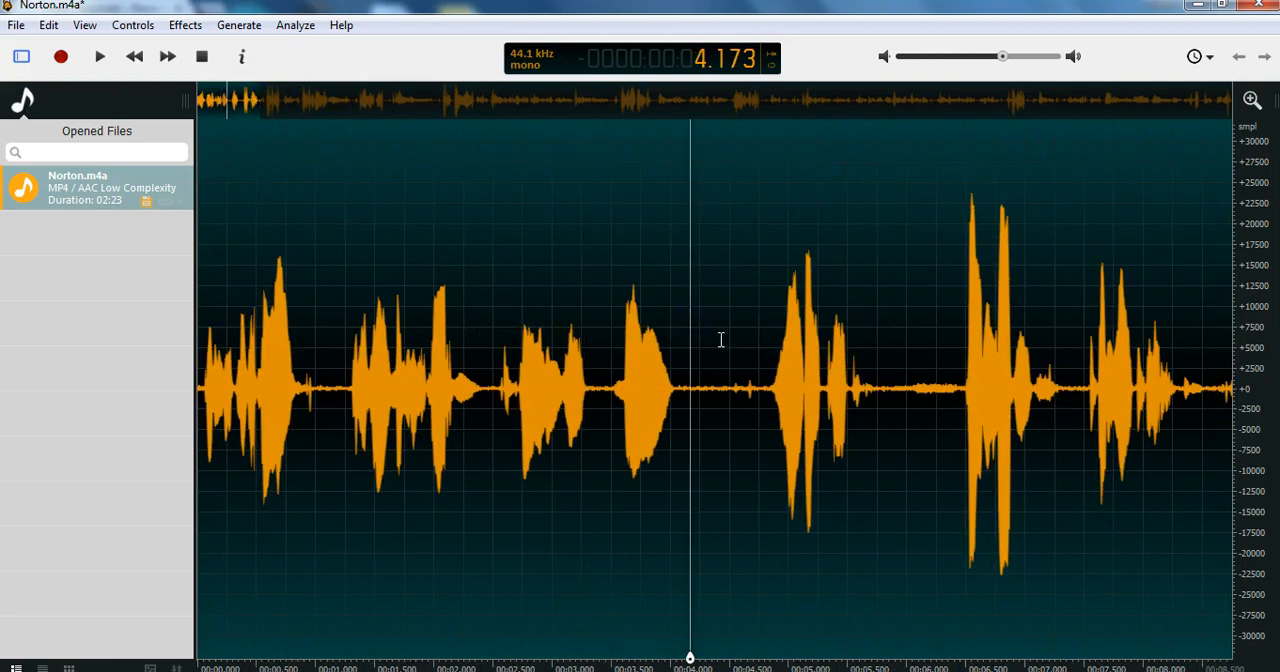
click(604, 363)
key(space)
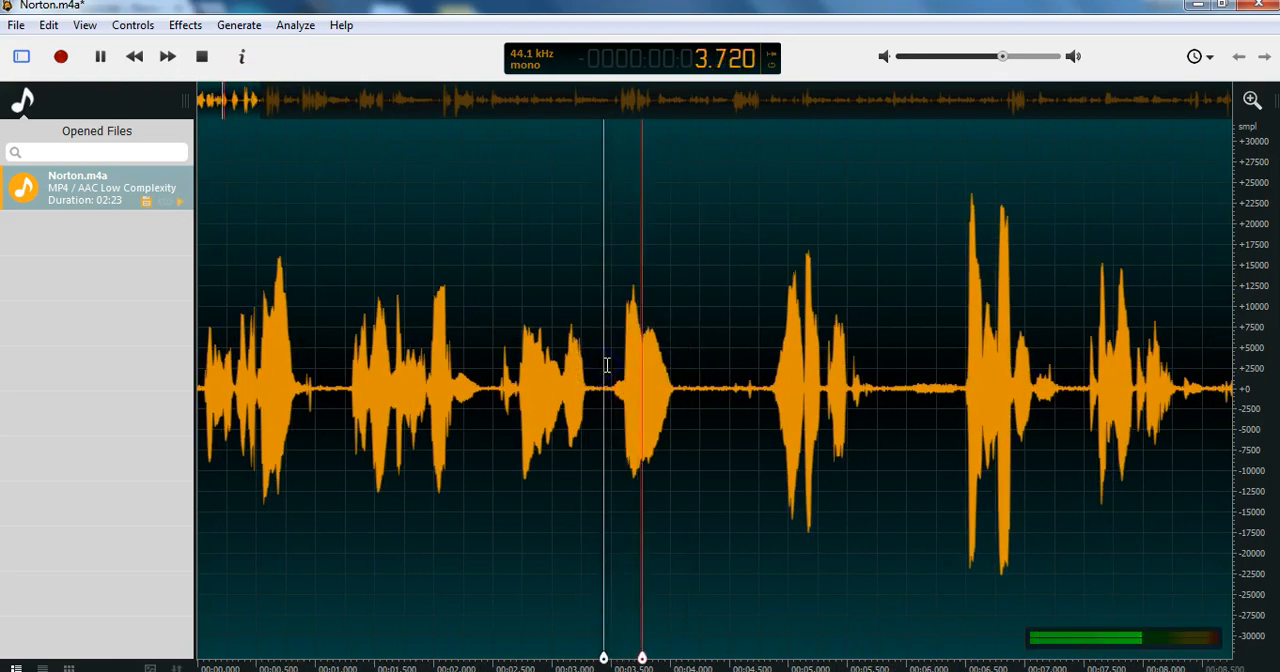
click(769, 355)
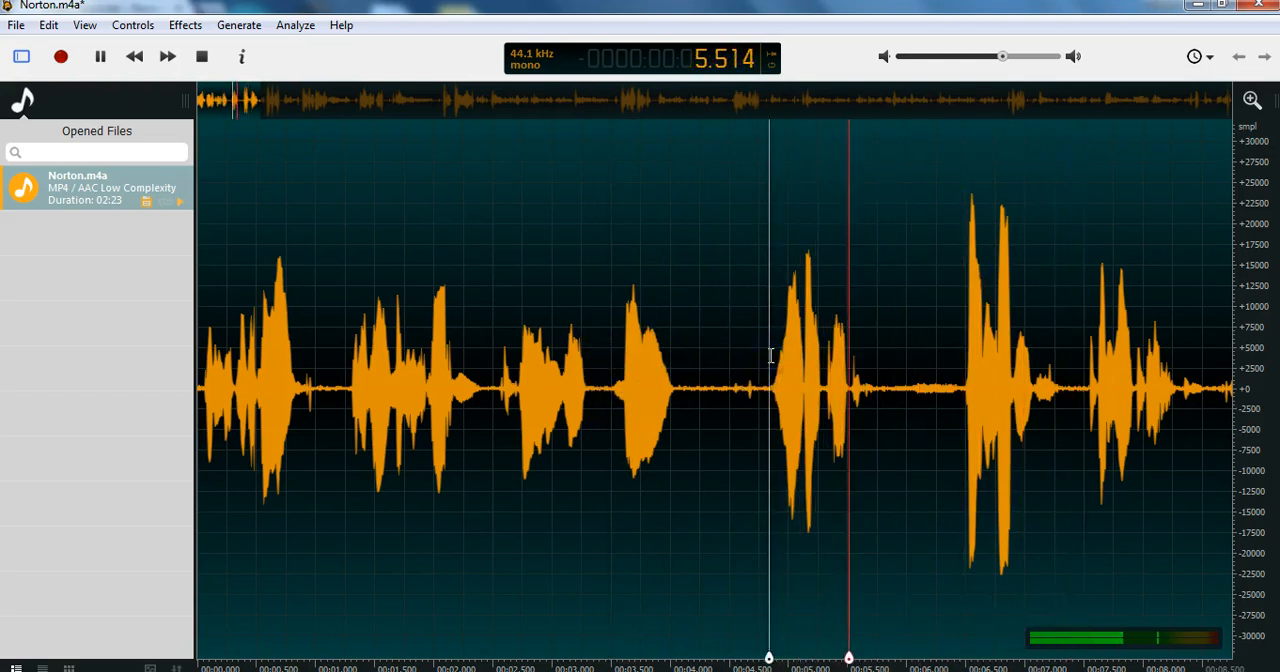
click(101, 57)
Copy the 1.11-second phrase starting at about 4.7 seconds and paste it into the quiet gap at about 7.4 seconds.
drag(754, 376, 884, 375)
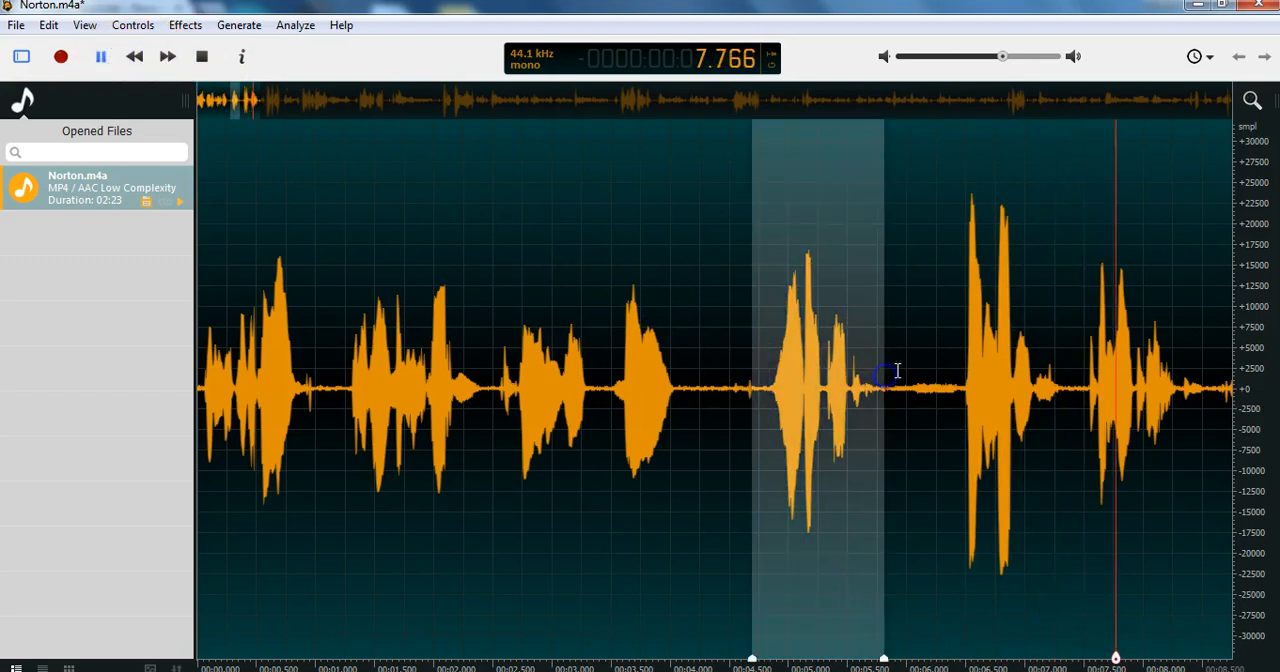
right_click(858, 207)
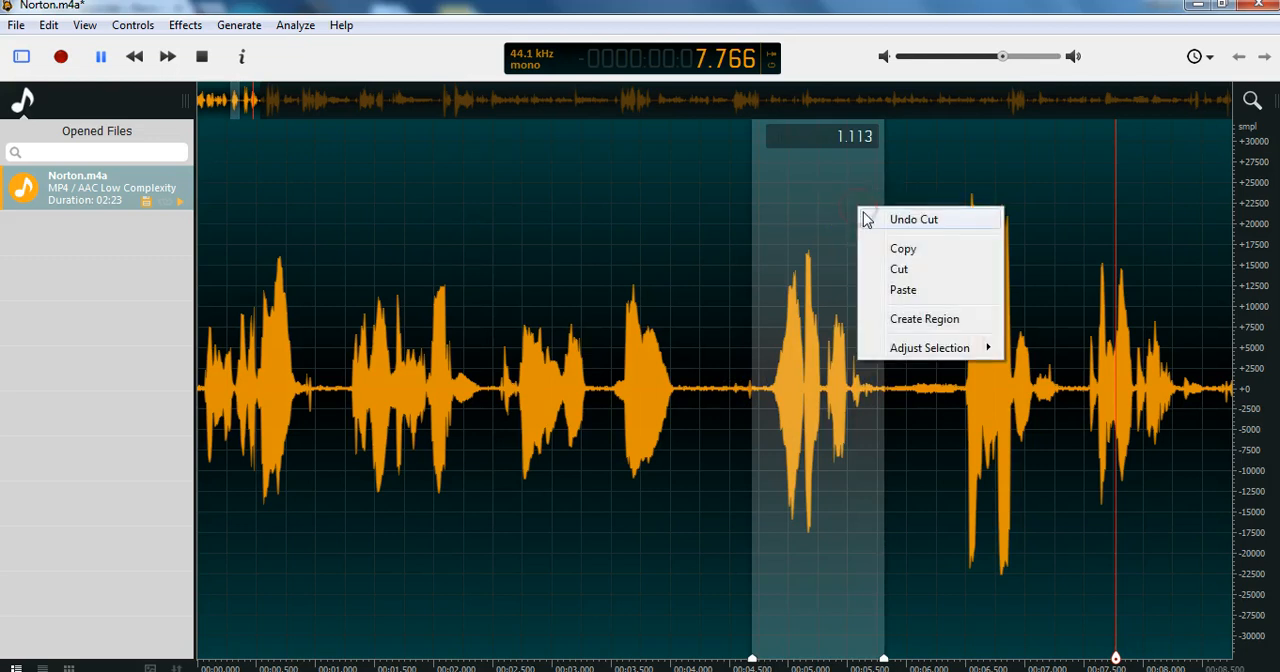
click(908, 251)
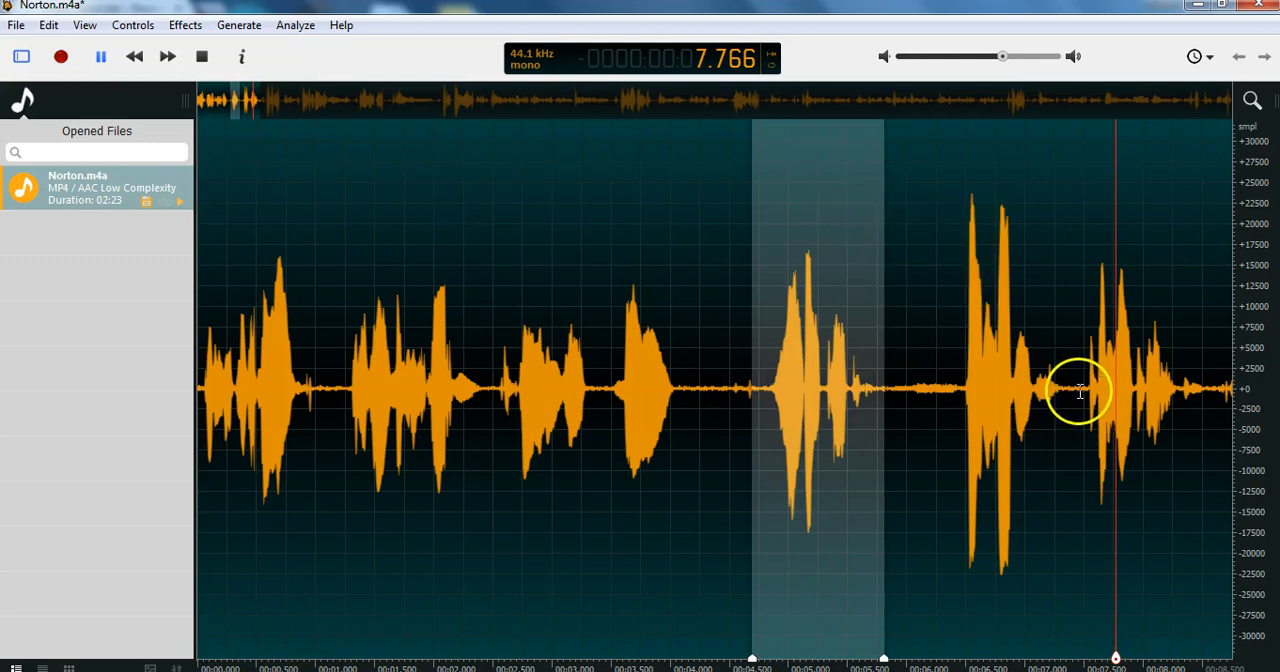
click(1079, 389)
right_click(1079, 389)
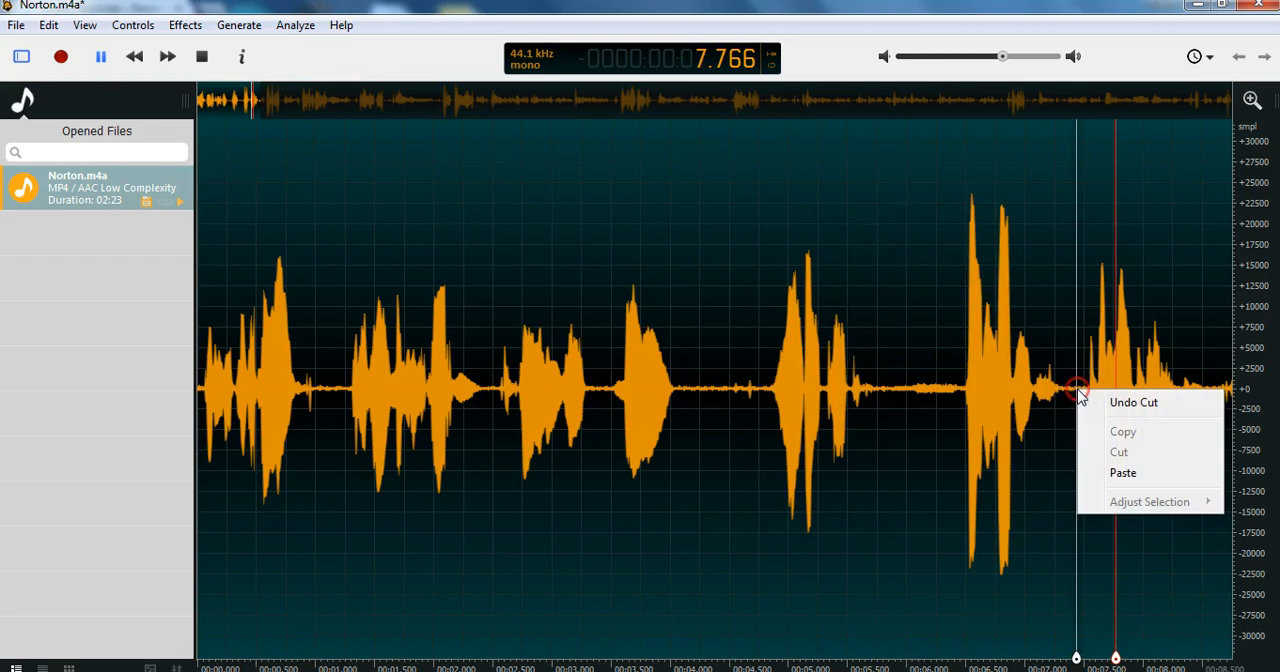
click(1120, 472)
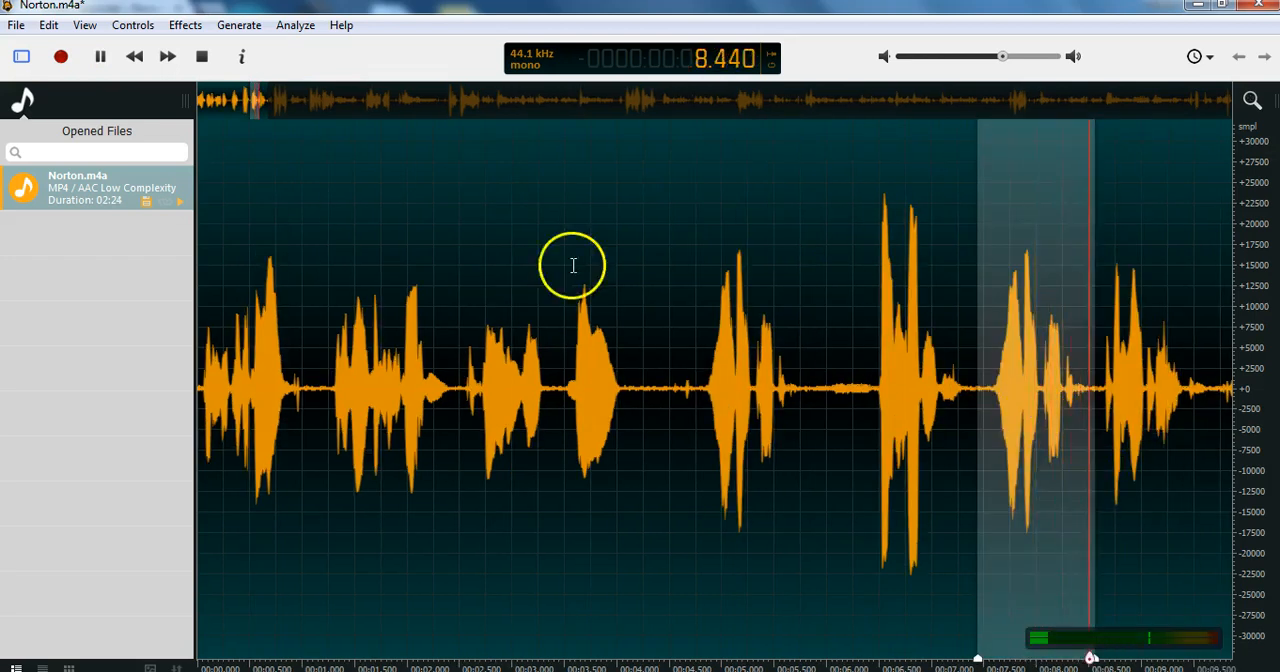
Play the recording from about 2.6 seconds through the pasted phrase to check how it sounds.
click(628, 288)
click(455, 263)
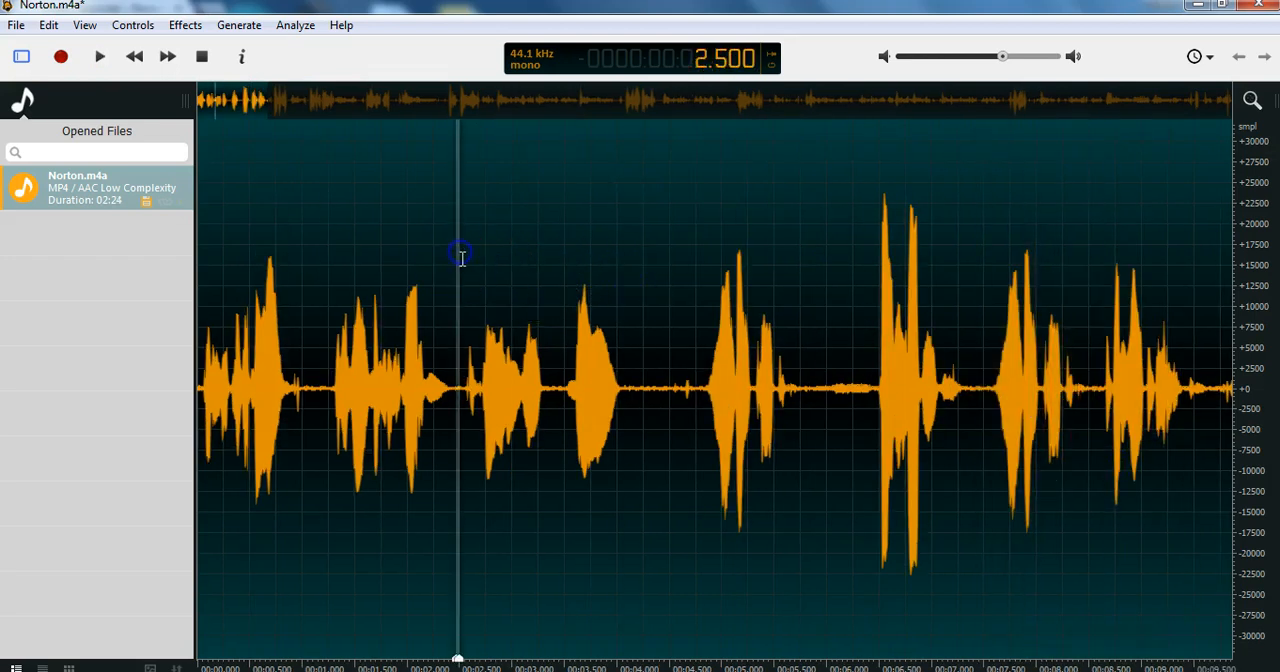
click(472, 283)
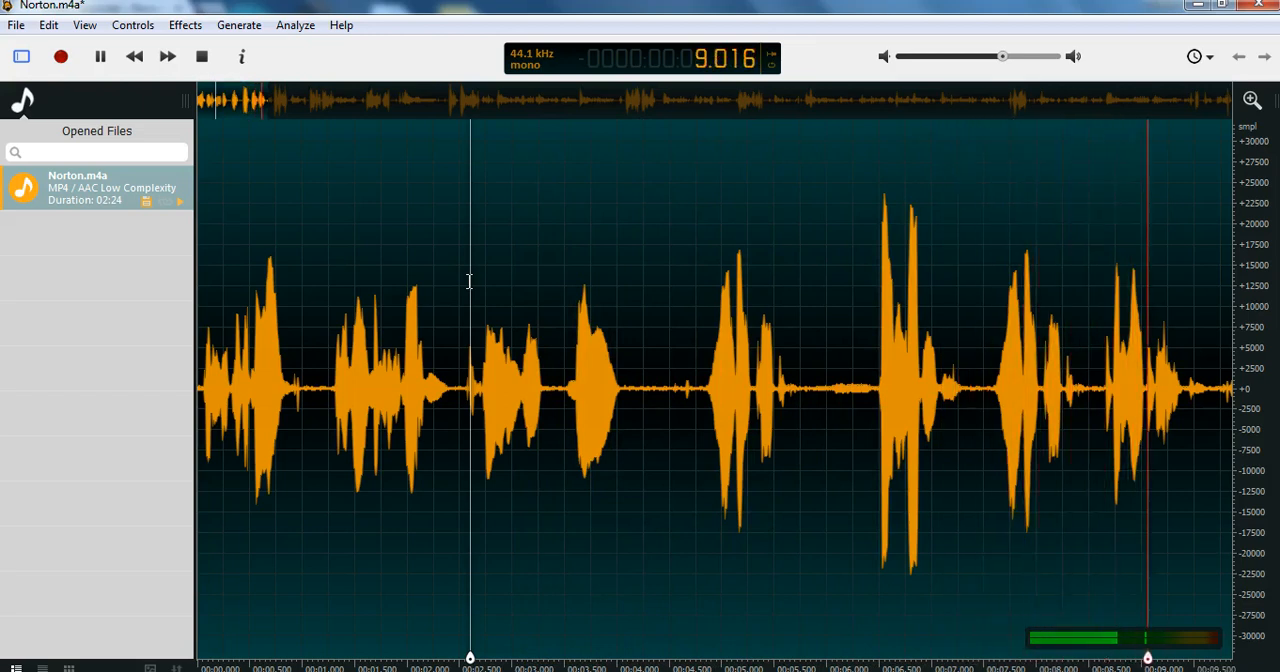
click(167, 74)
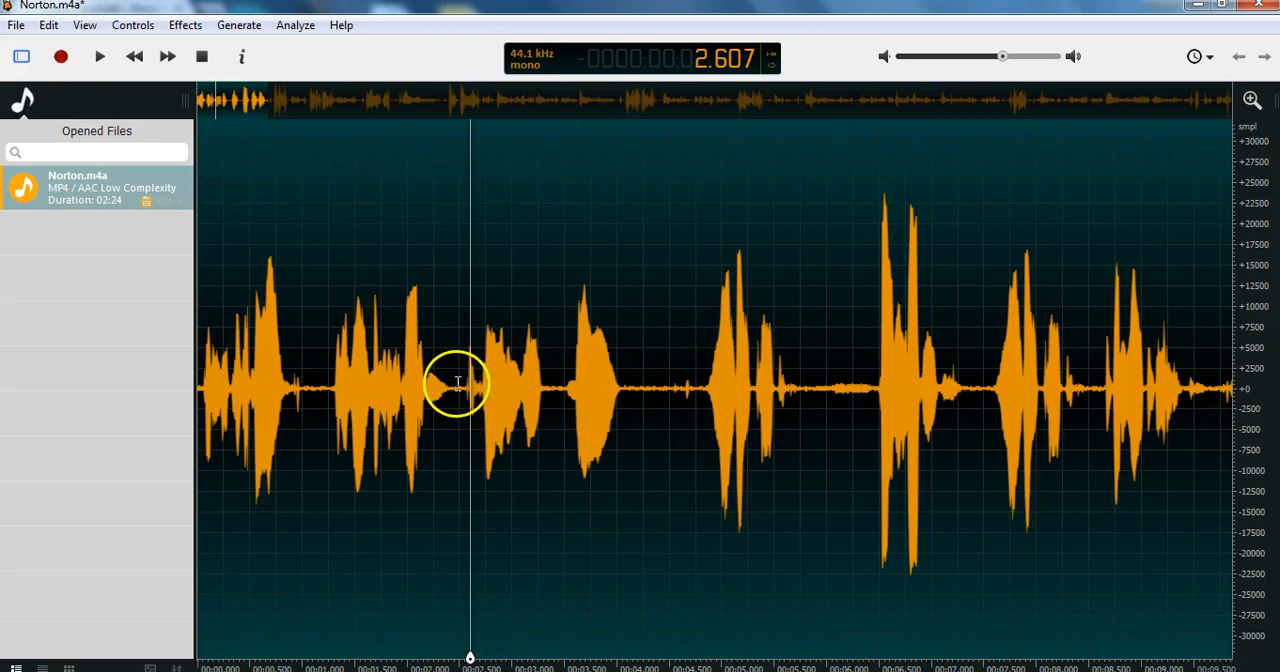
Copy 0.116 seconds of silence from about 2.43 seconds and paste it into the gap at about 3.4 seconds.
drag(453, 383, 461, 386)
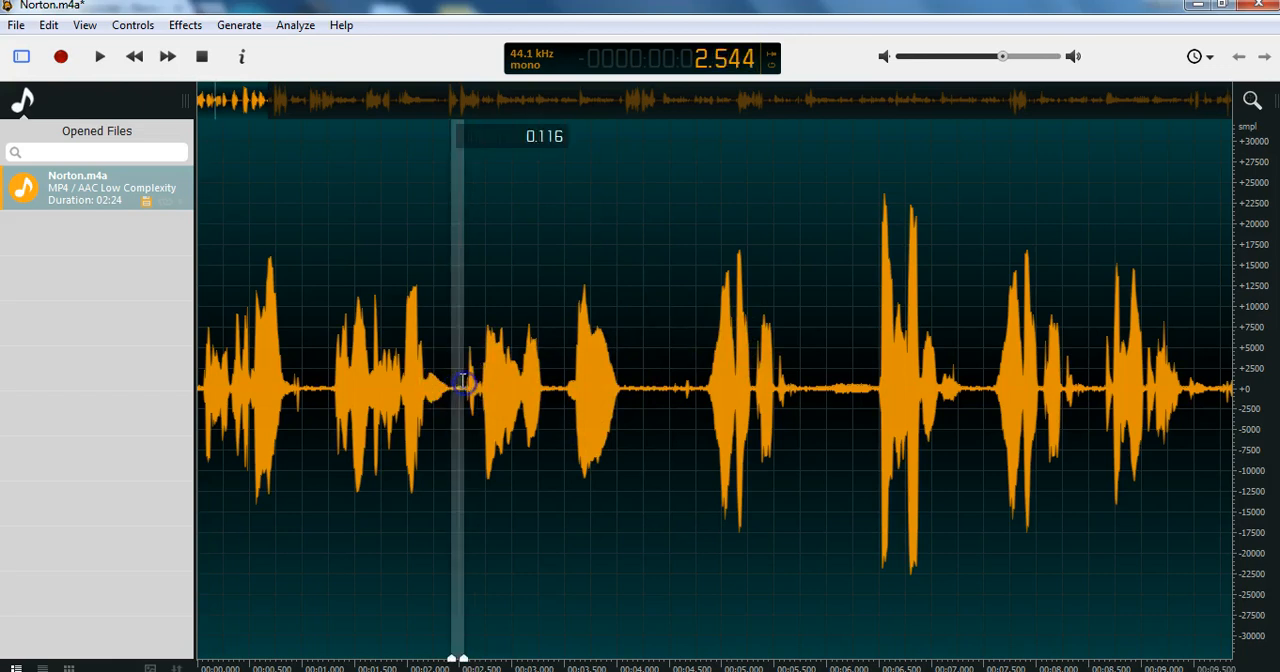
right_click(460, 388)
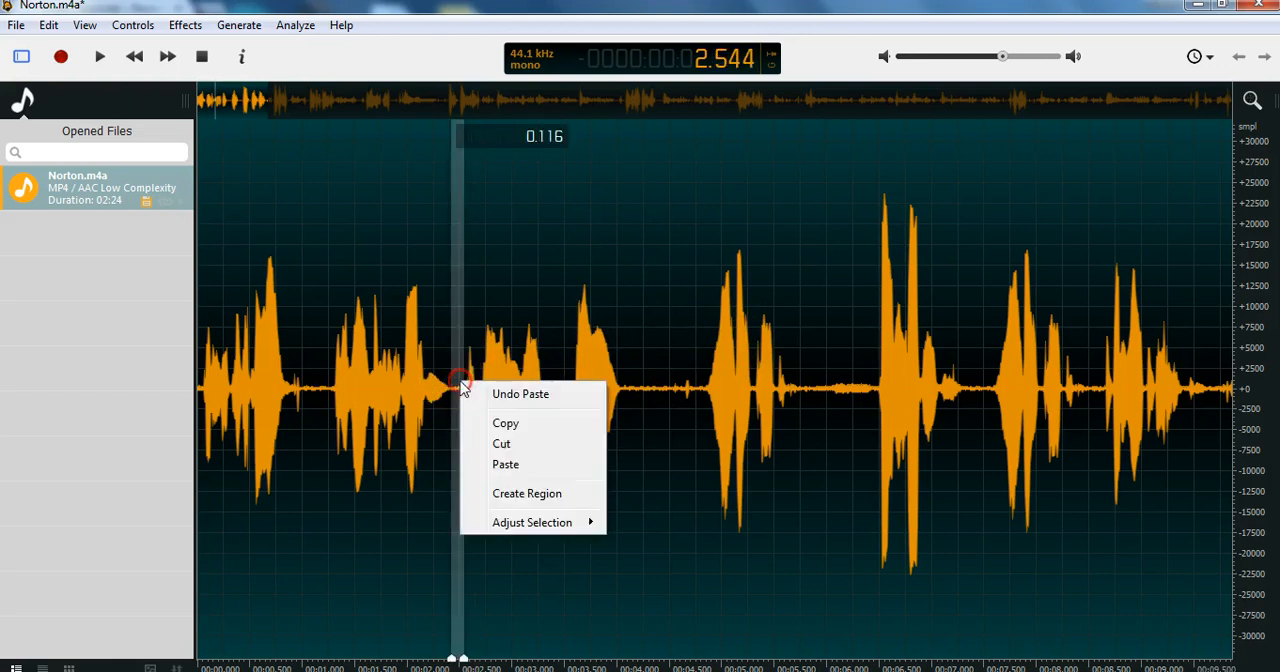
click(524, 424)
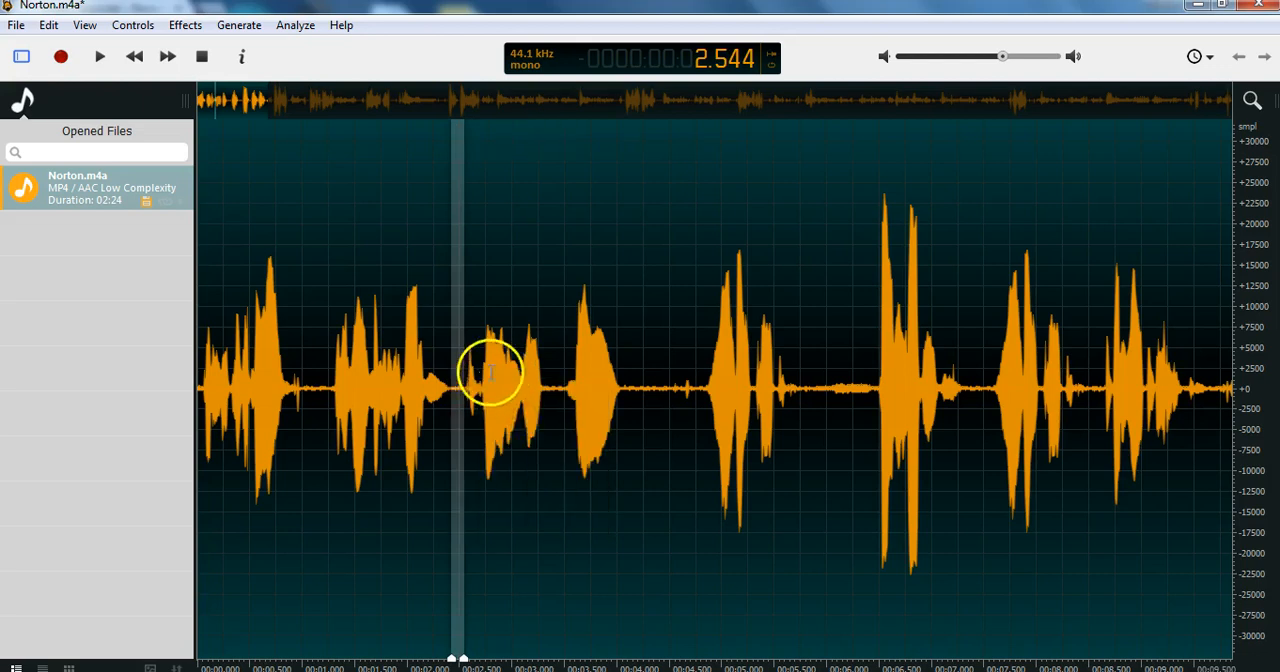
click(554, 388)
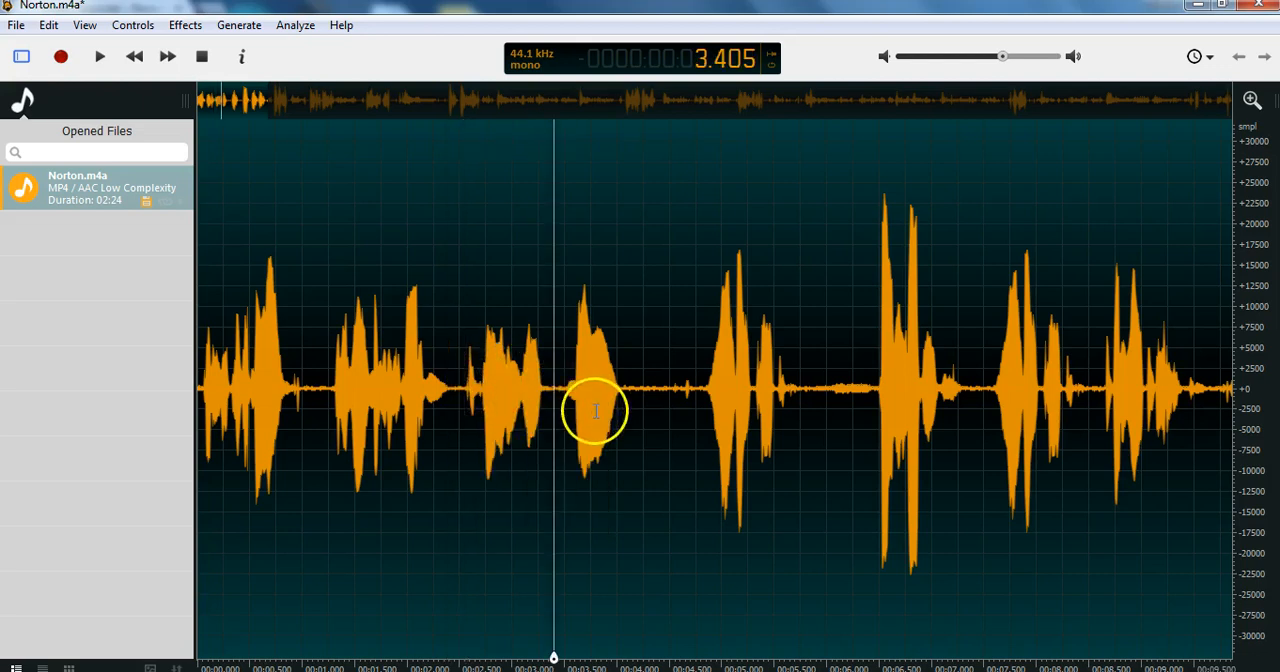
key(ctrl+v)
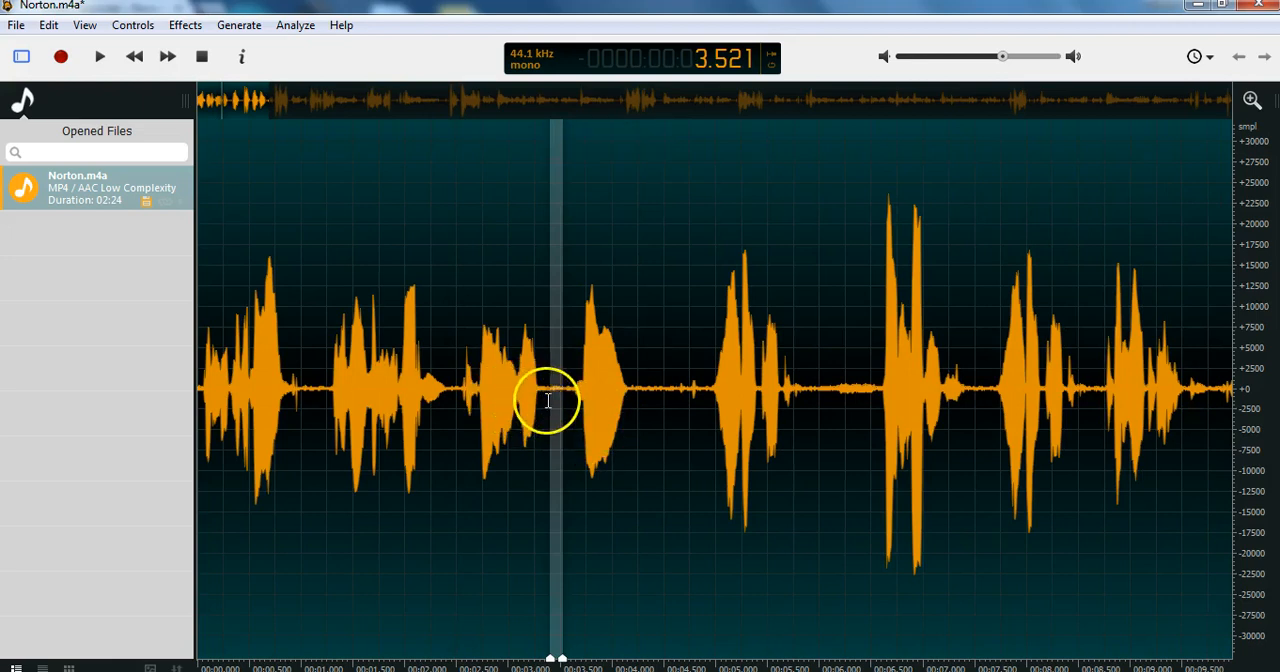
Listen to the lengthened pause by playing from about 3.07 seconds and again from about 2.5 seconds.
click(512, 388)
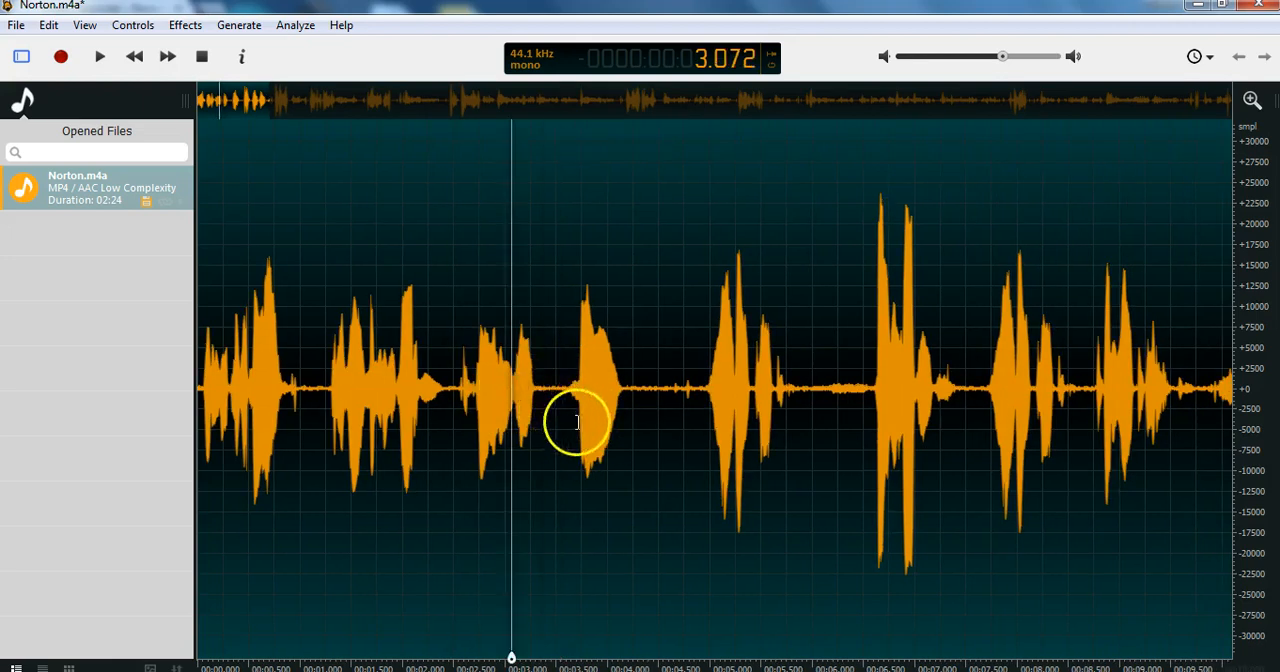
key(space)
click(457, 383)
click(458, 382)
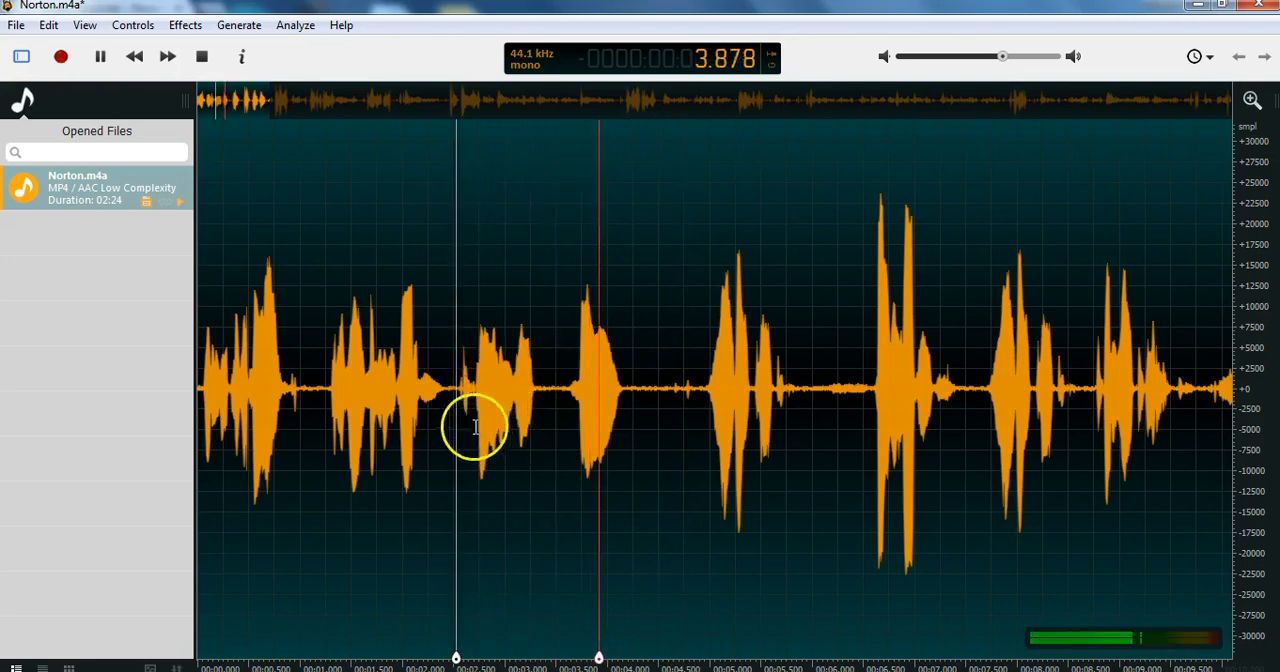
click(100, 57)
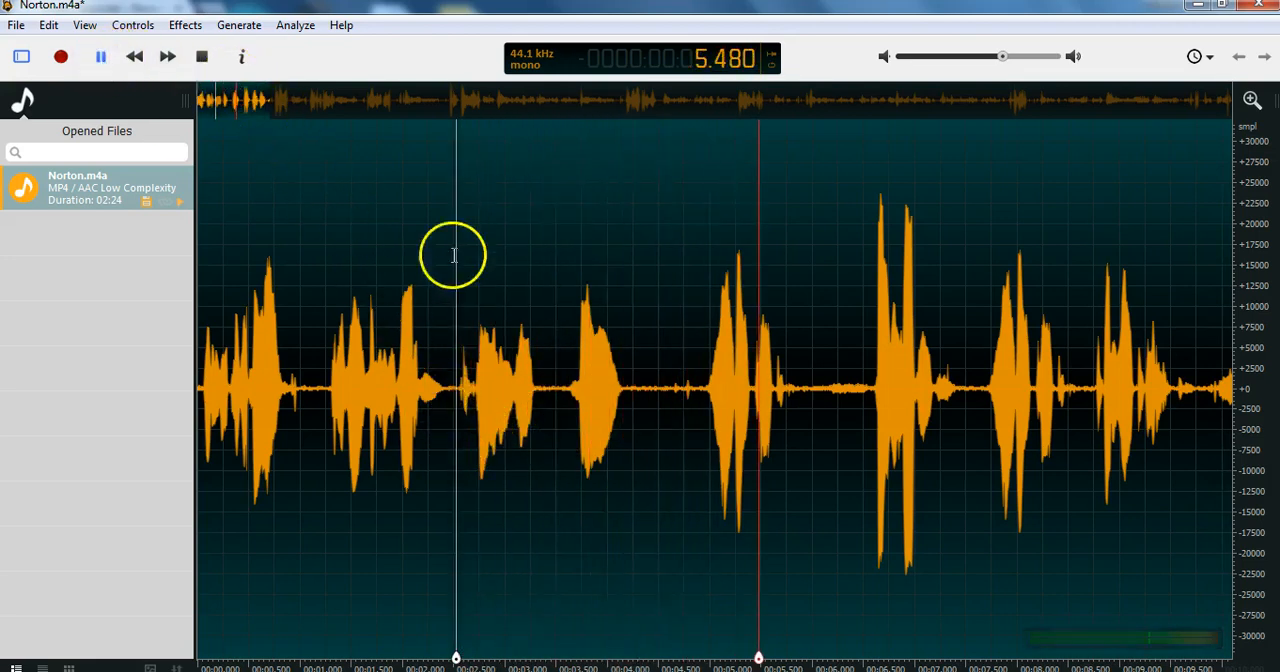